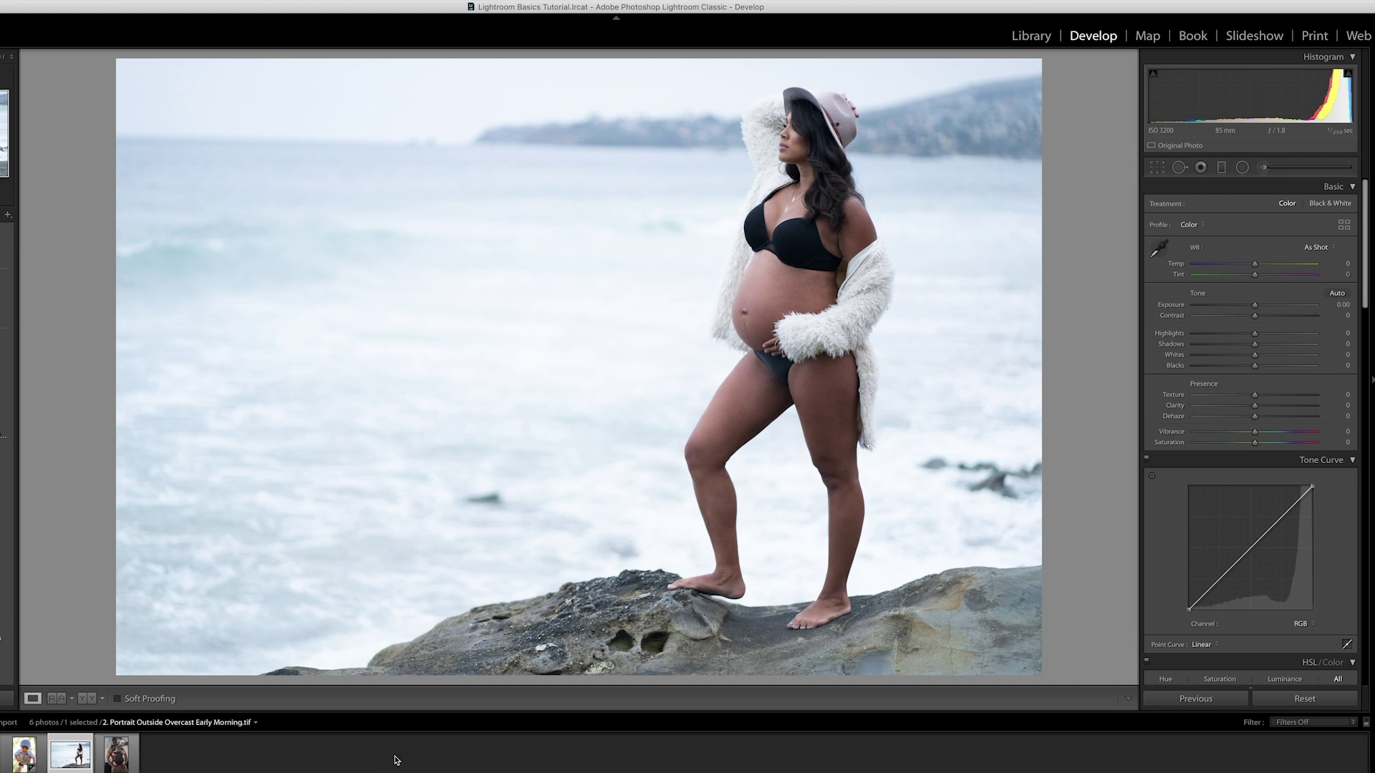
Straighten the horizon of the beach portrait with a crop angle of −1.25 and apply the crop
left_click(1157, 168)
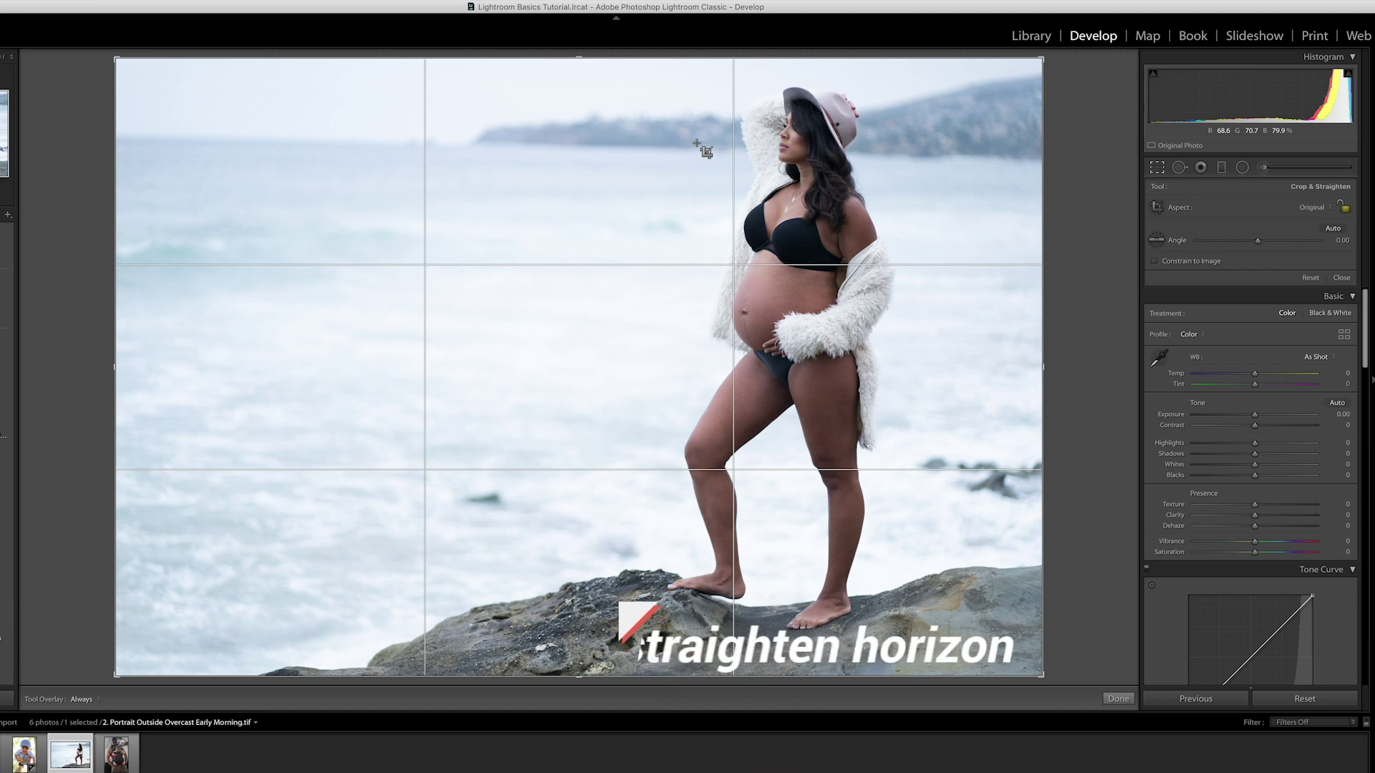
left_click_drag(1257, 241, 1252, 251)
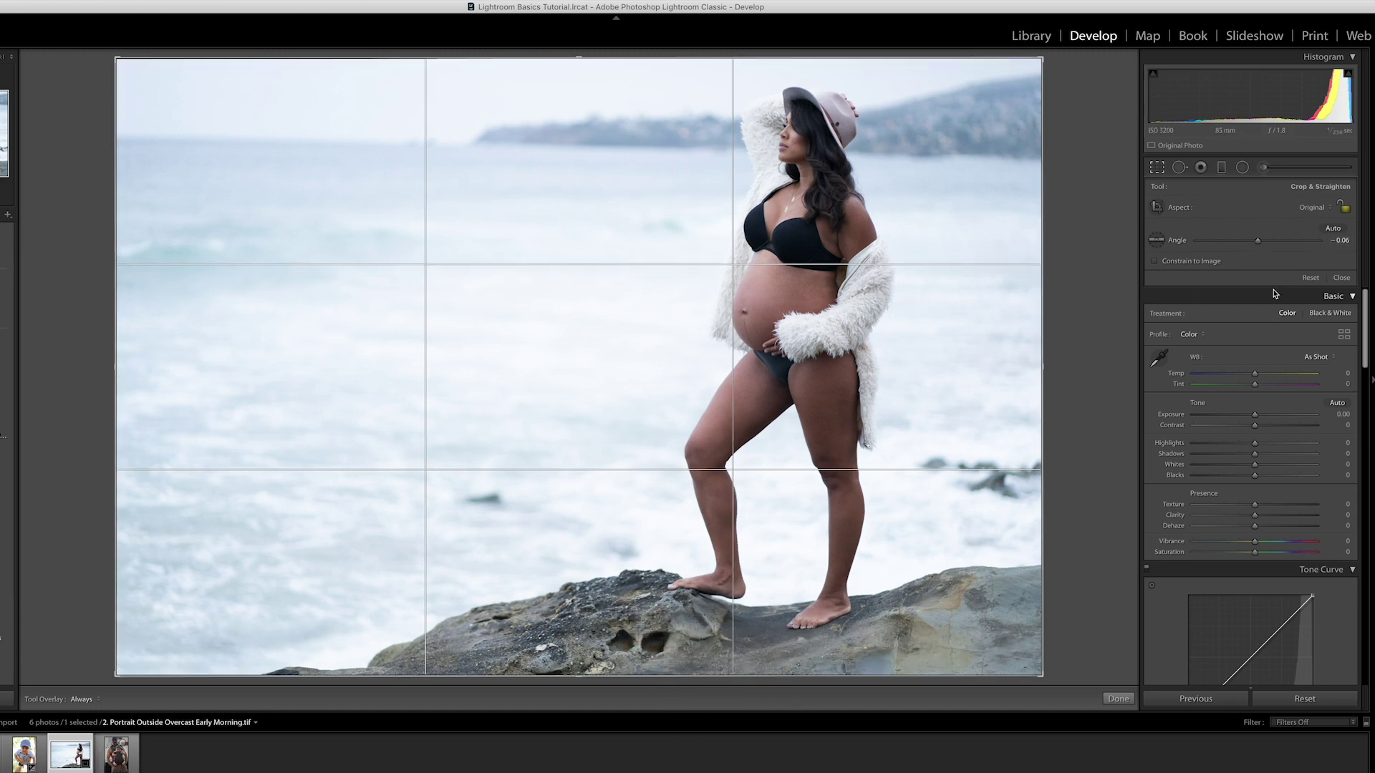
mouse_move(1258, 244)
left_mouse_down()
mouse_move(1281, 247)
mouse_move(1257, 247)
left_mouse_up()
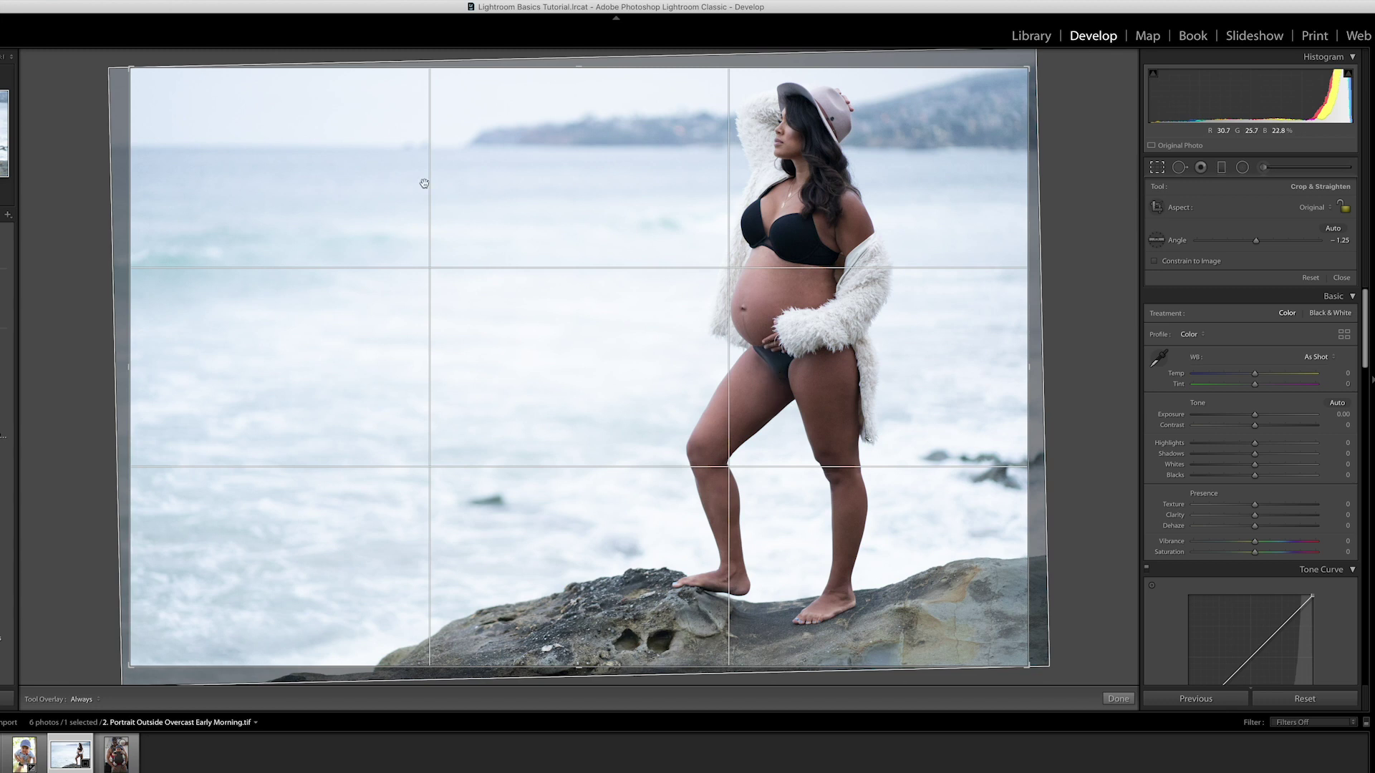
left_click(1157, 167)
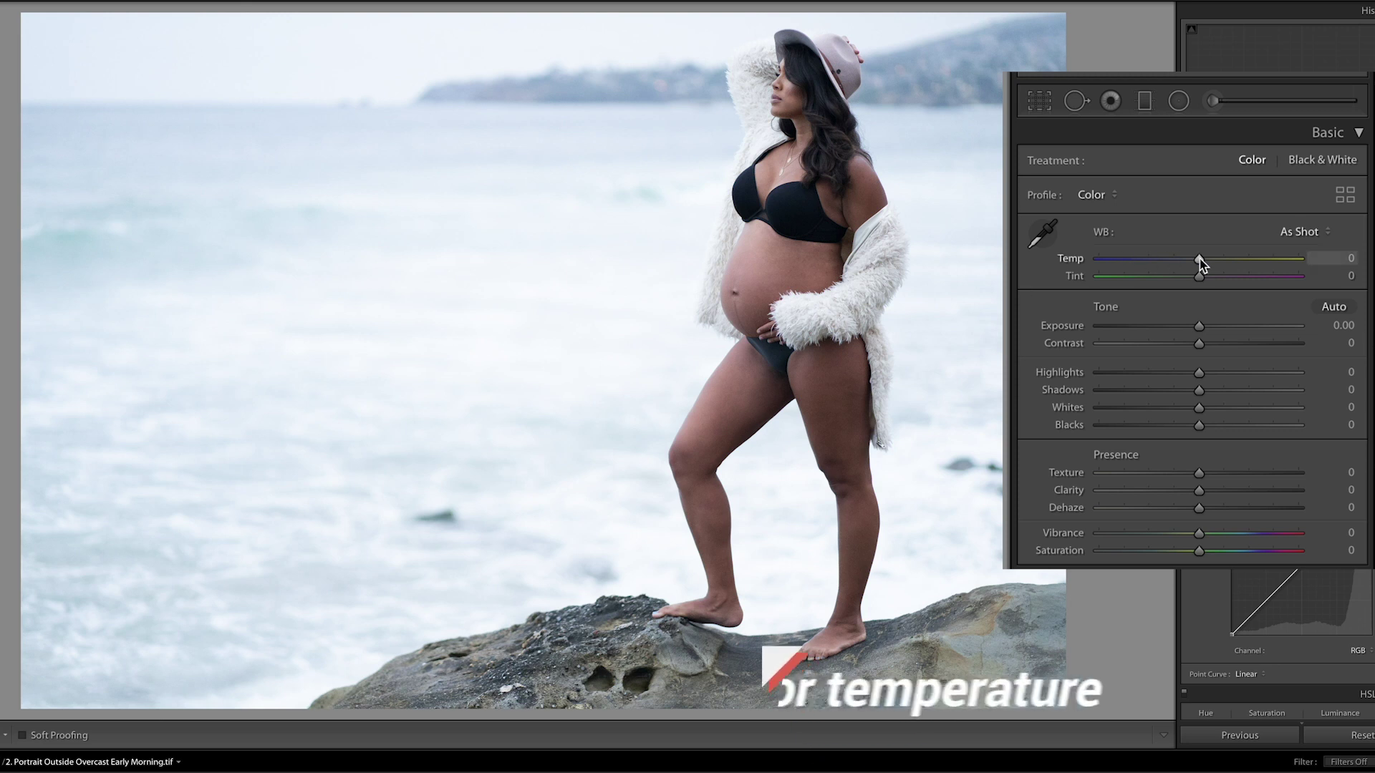
Warm the photo to Temp +7, compare it with the original, and lower Highlights to −84
left_click_drag(1201, 260, 1208, 261)
key("backslash")
key("backslash")
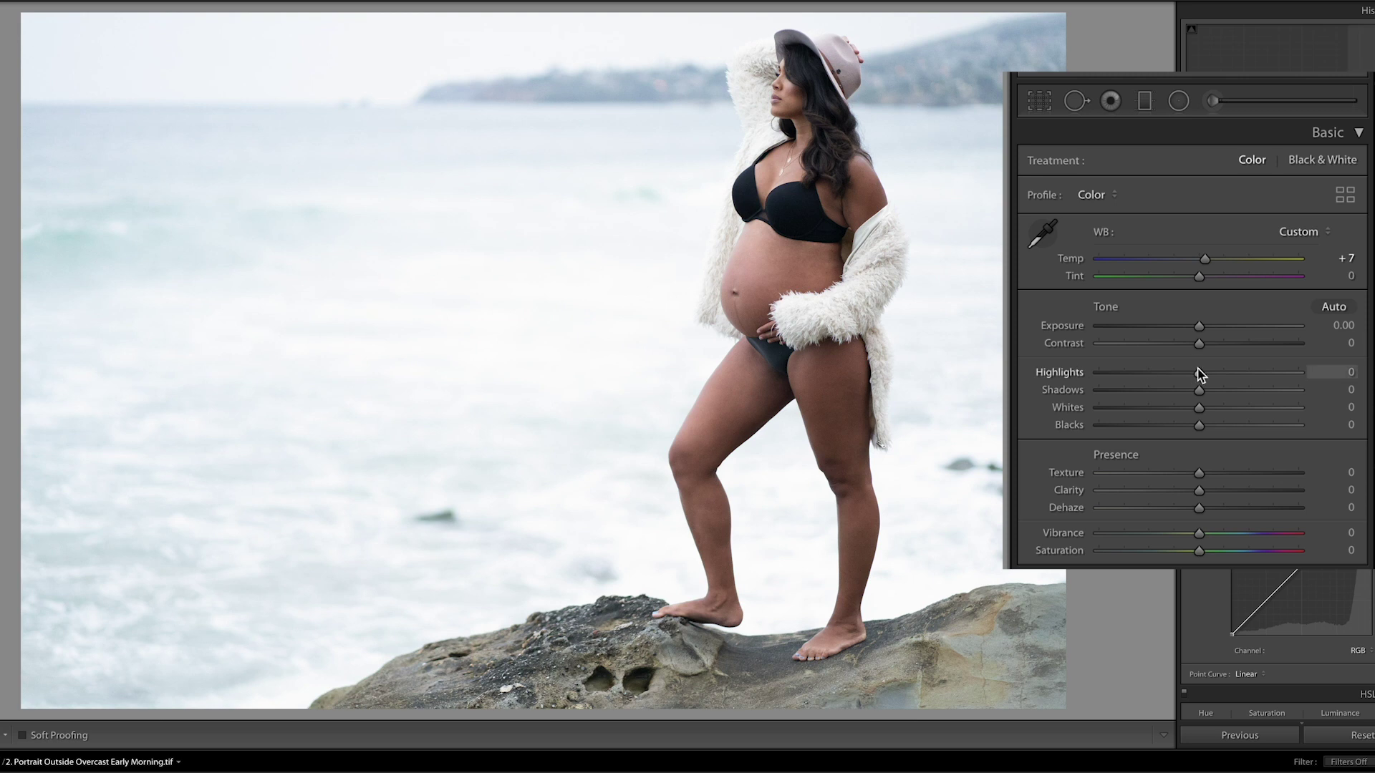
left_click_drag(1192, 374, 1115, 375)
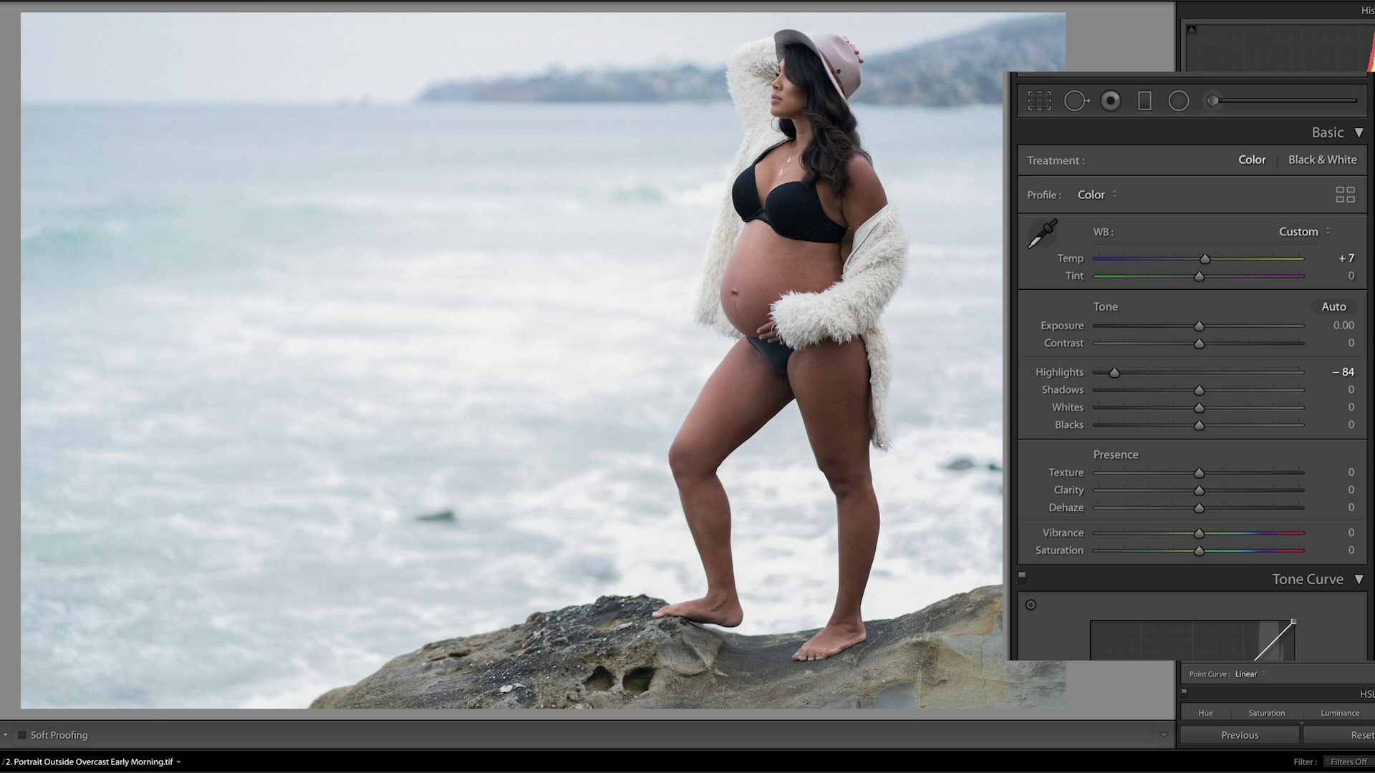
Try a Clarity of −46 on the whole portrait and reset it to the default
left_click_drag(1202, 496, 1153, 492)
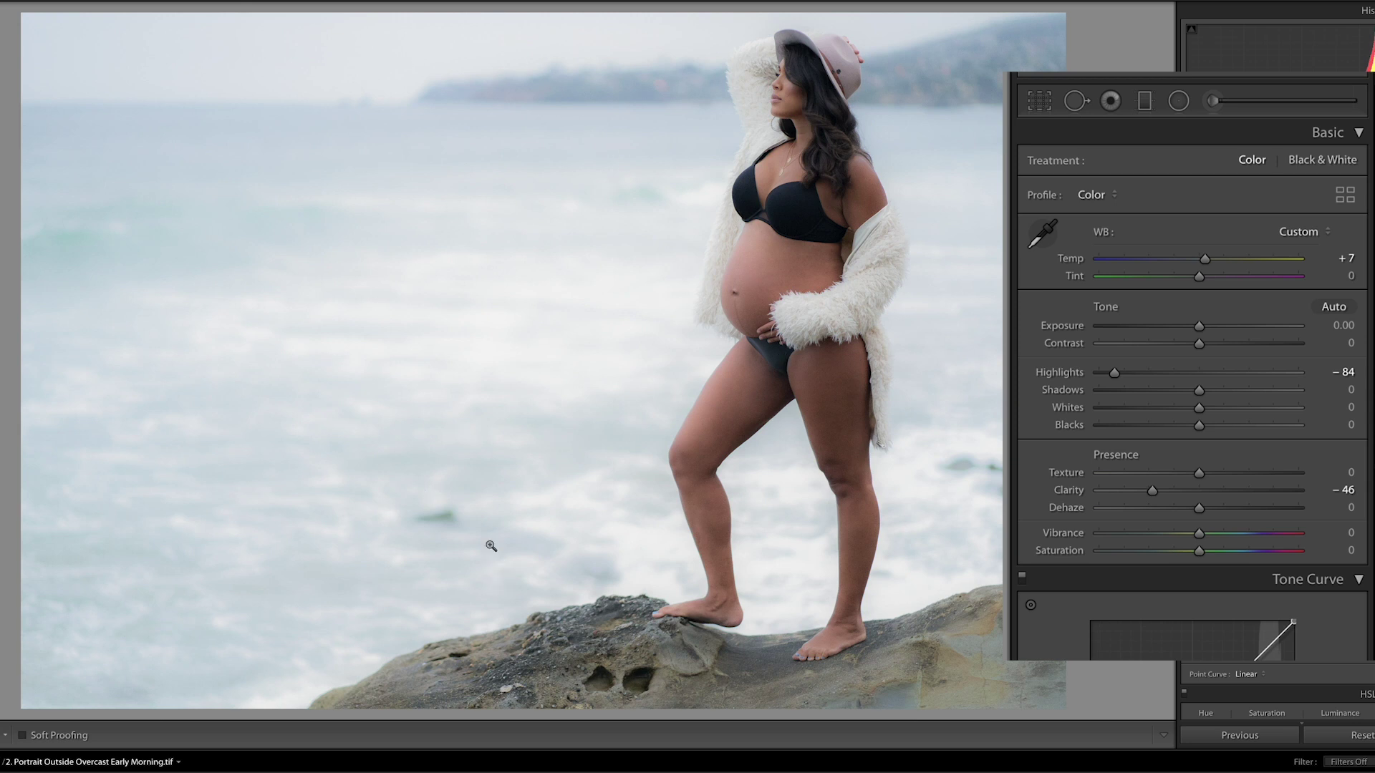
double_click(1066, 492)
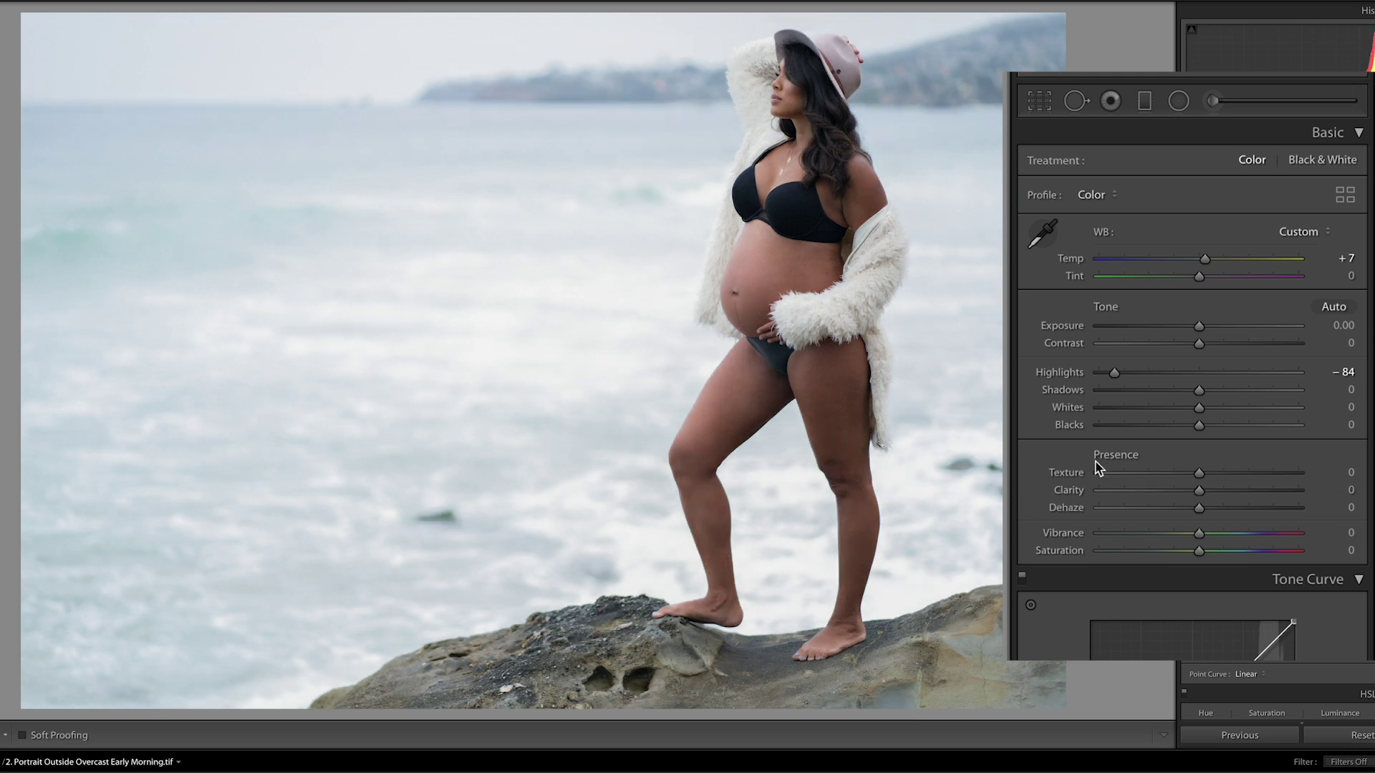
Draw a tall radial filter around the woman, wide enough to enclose her whole body with a margin on both sides
left_click(1178, 101)
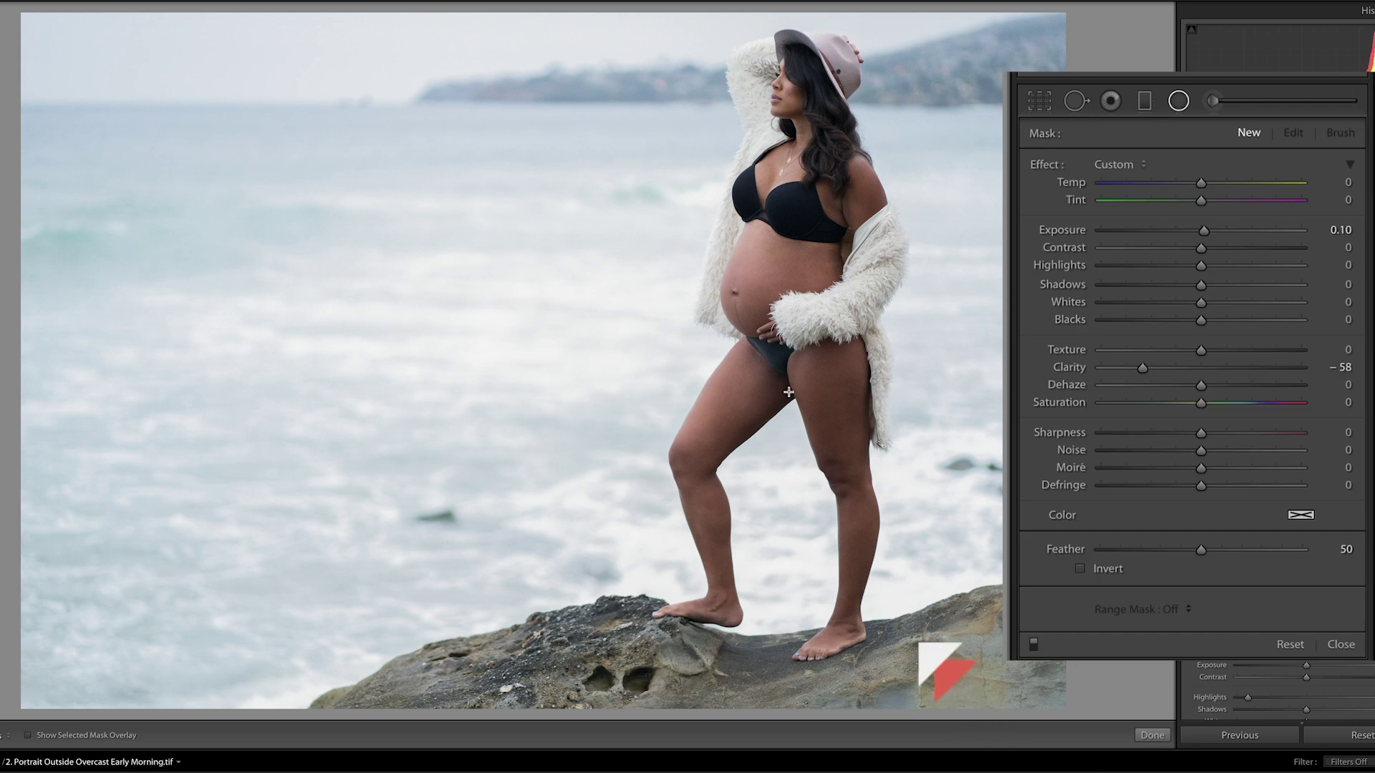
left_click_drag(692, 300, 859, 610)
left_click_drag(791, 318, 883, 547)
left_click_drag(616, 398, 585, 402)
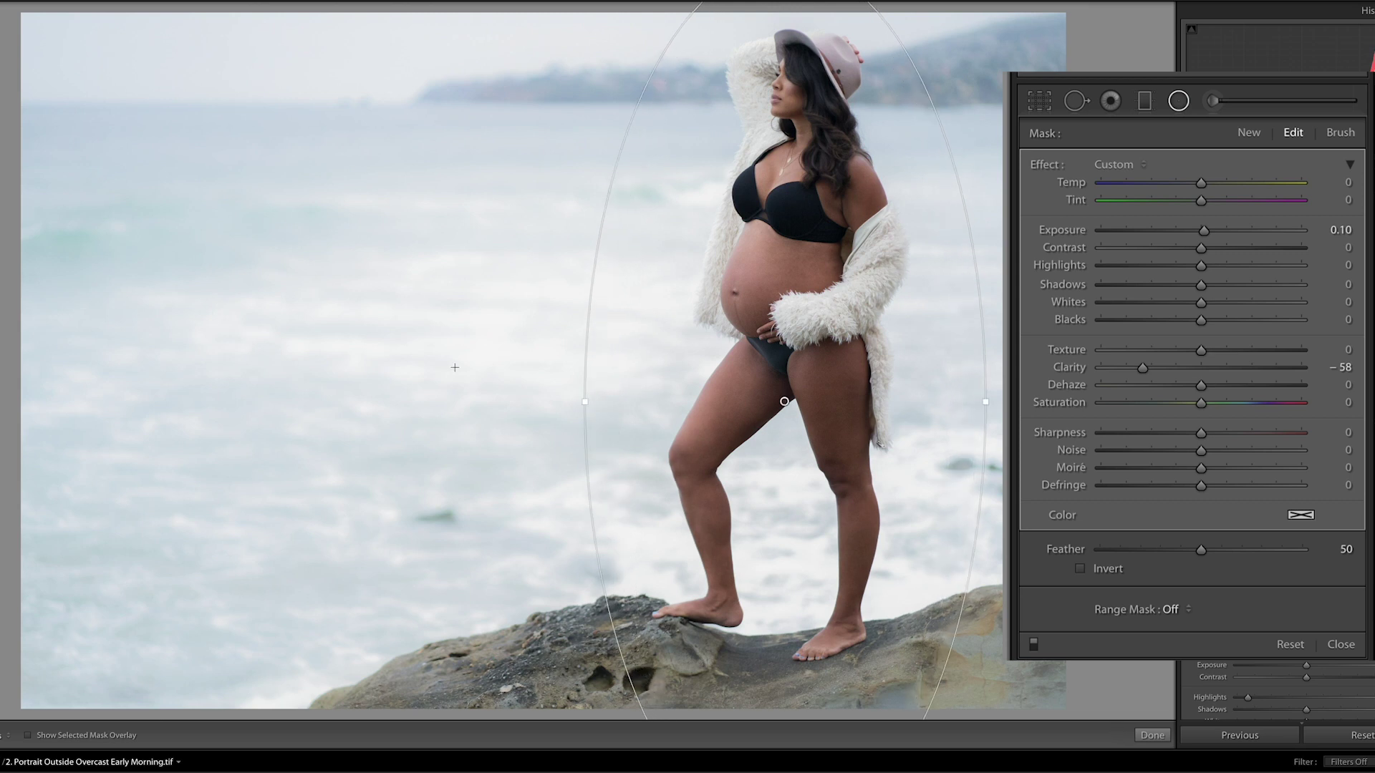
Invert the radial mask, soften the background with Clarity −20 and Exposure 0.00, and compare the result with the original
left_click(1079, 570)
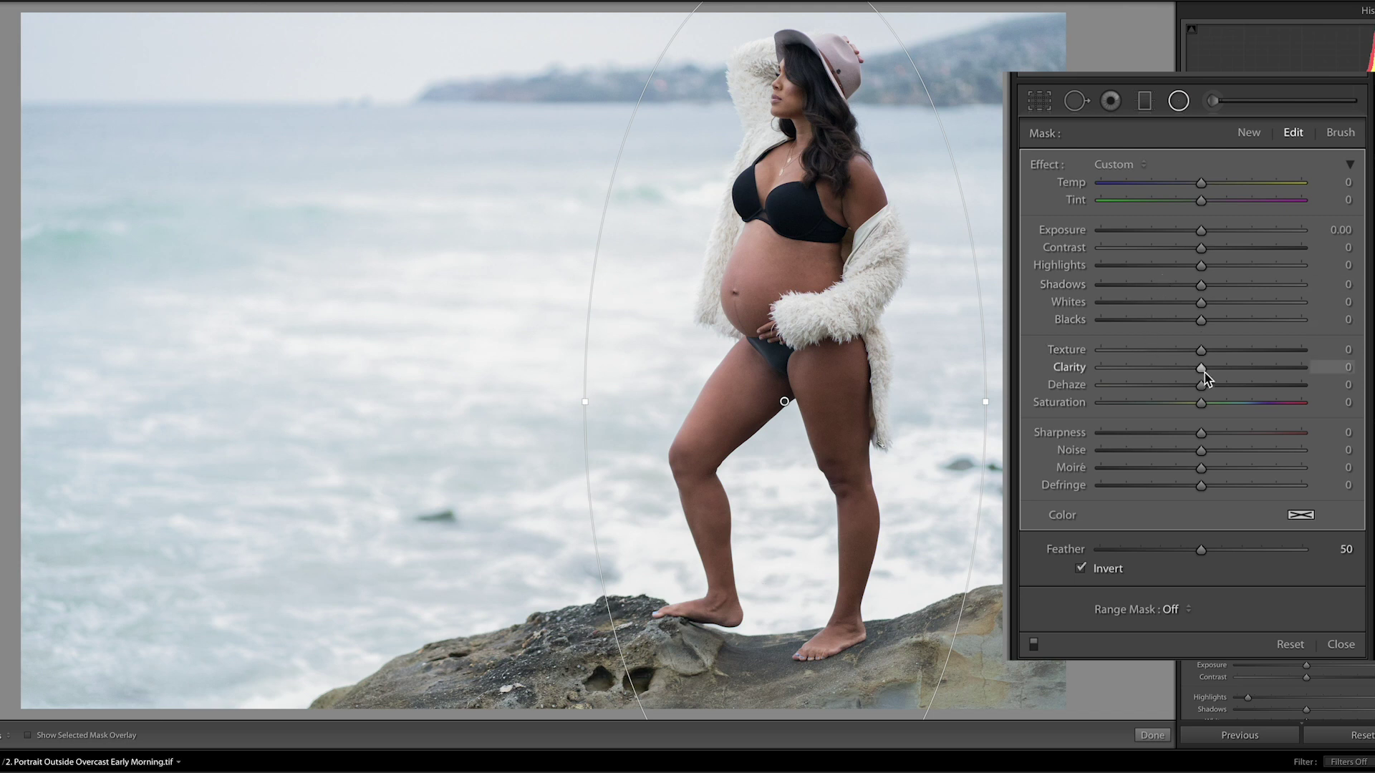
left_click_drag(1198, 371, 1179, 374)
left_click(1035, 644)
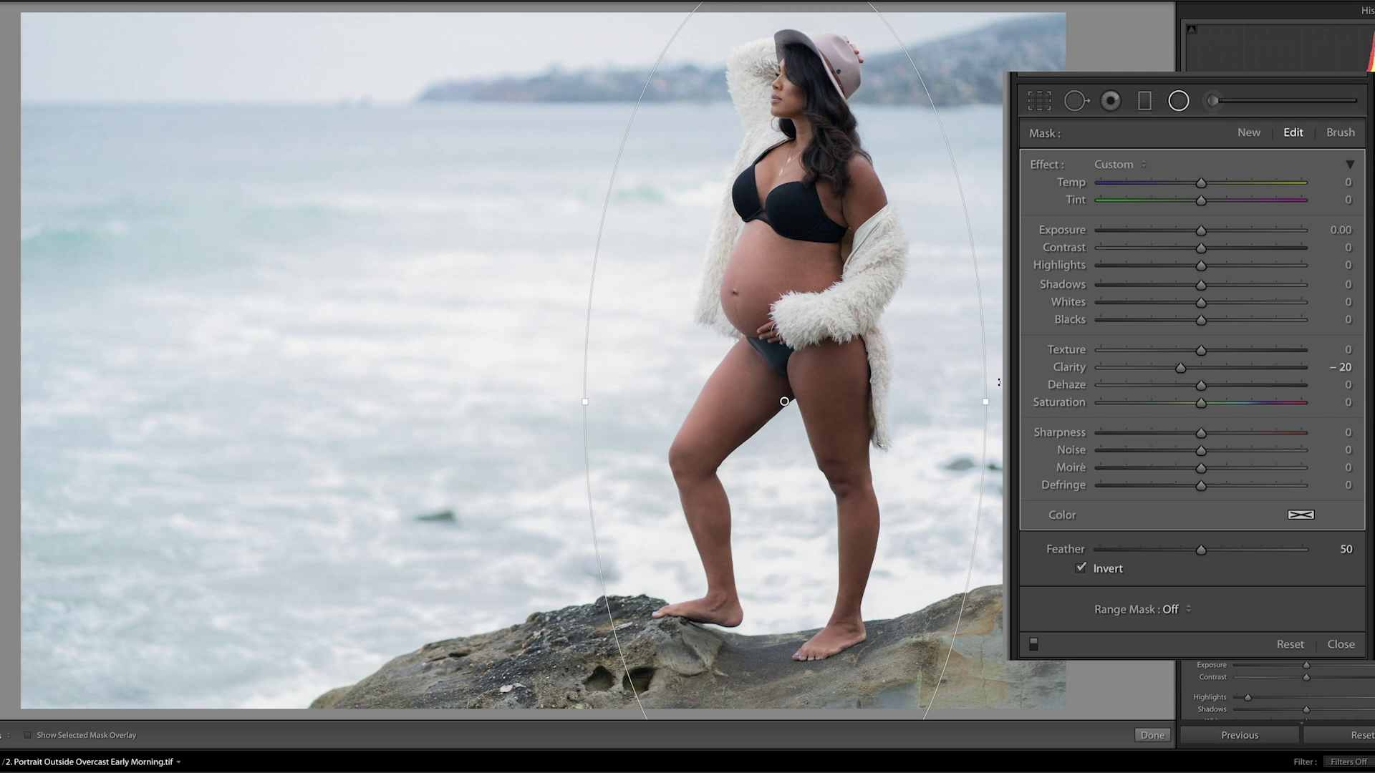
left_click(850, 395)
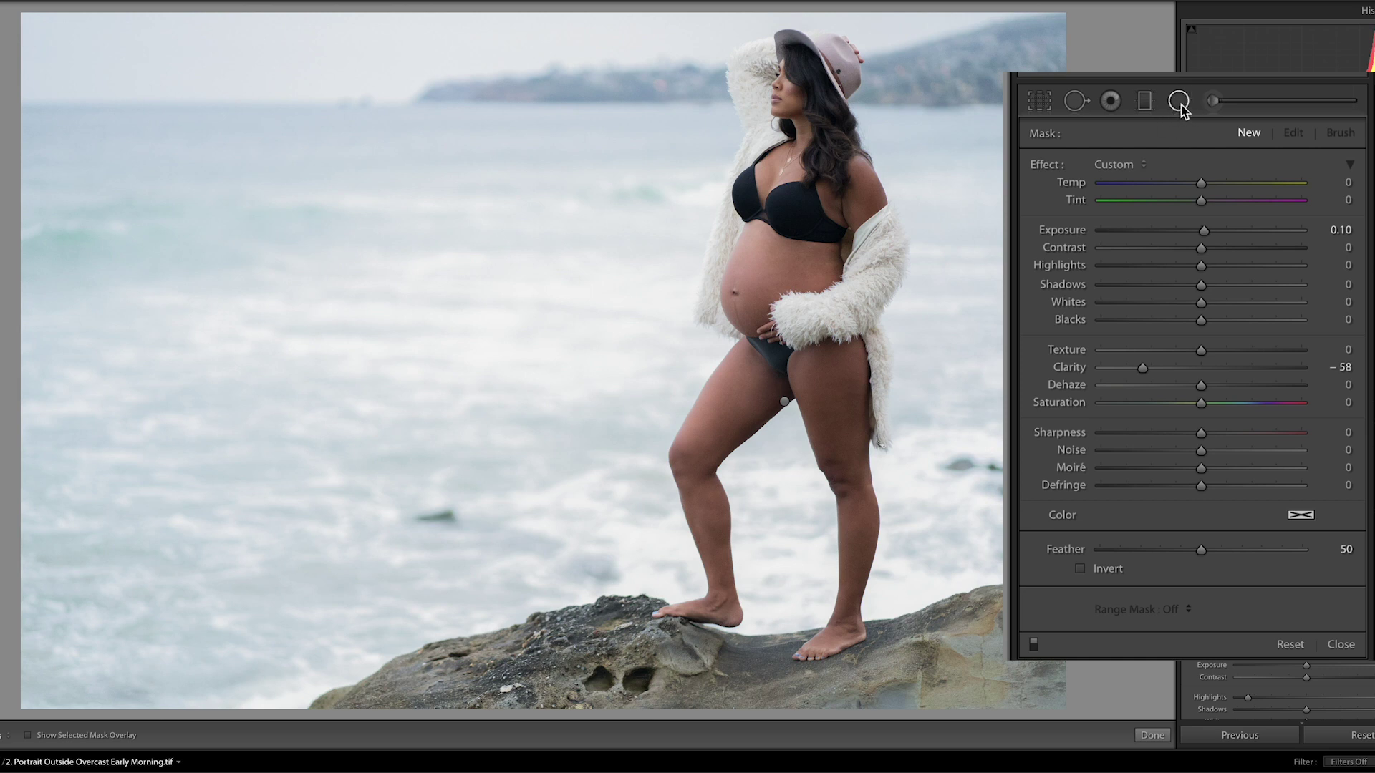
left_click(1180, 106)
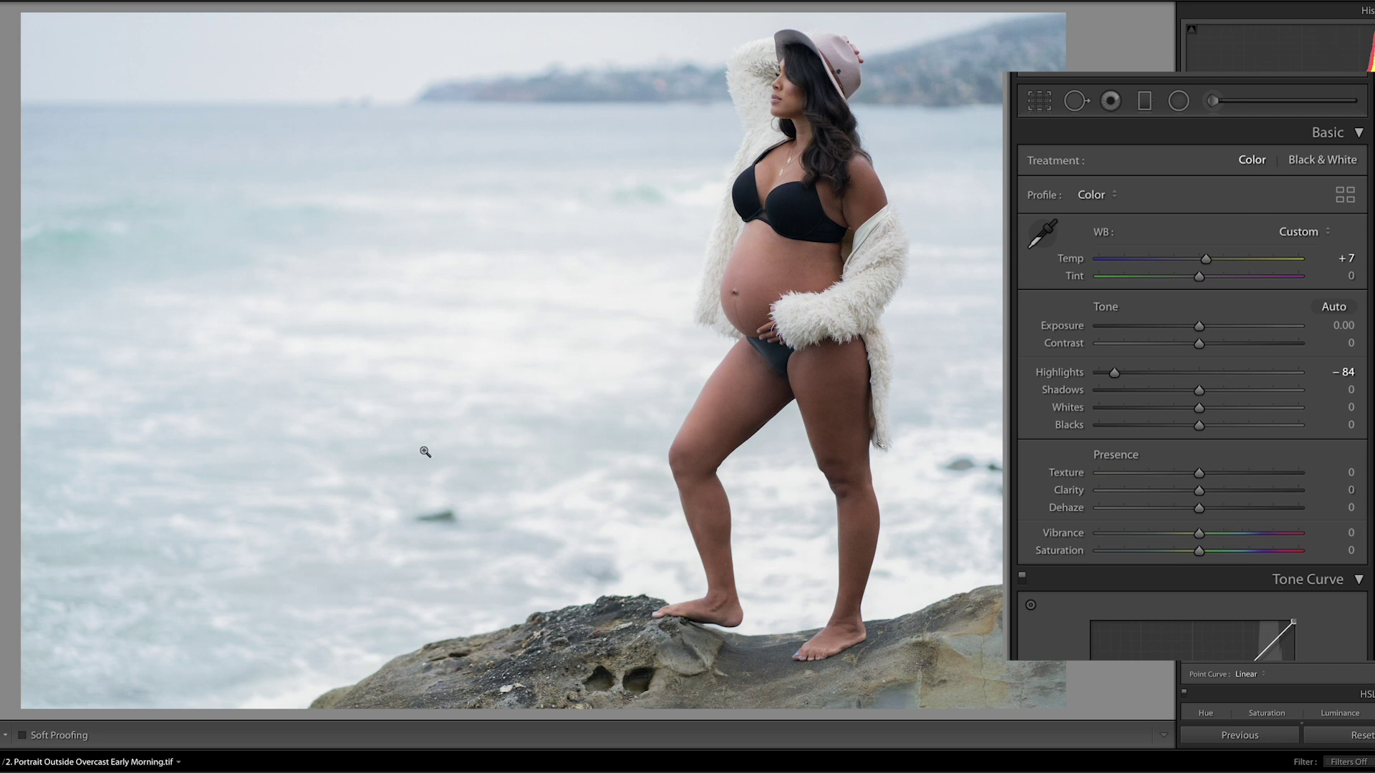
key("backslash")
key("backslash")
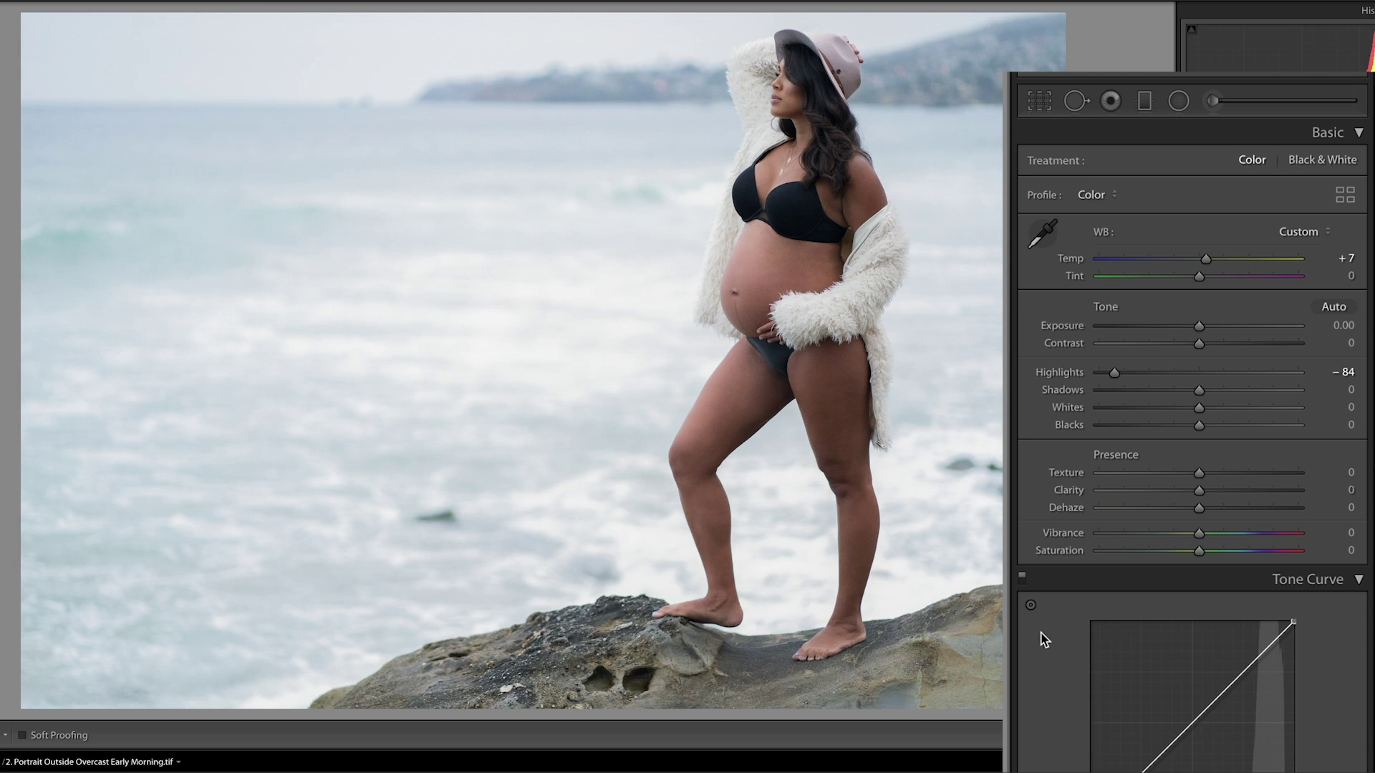
Darken the blues of sea and sky by setting the HSL Blue luminance to −16
scroll(1045, 648, "down", 10)
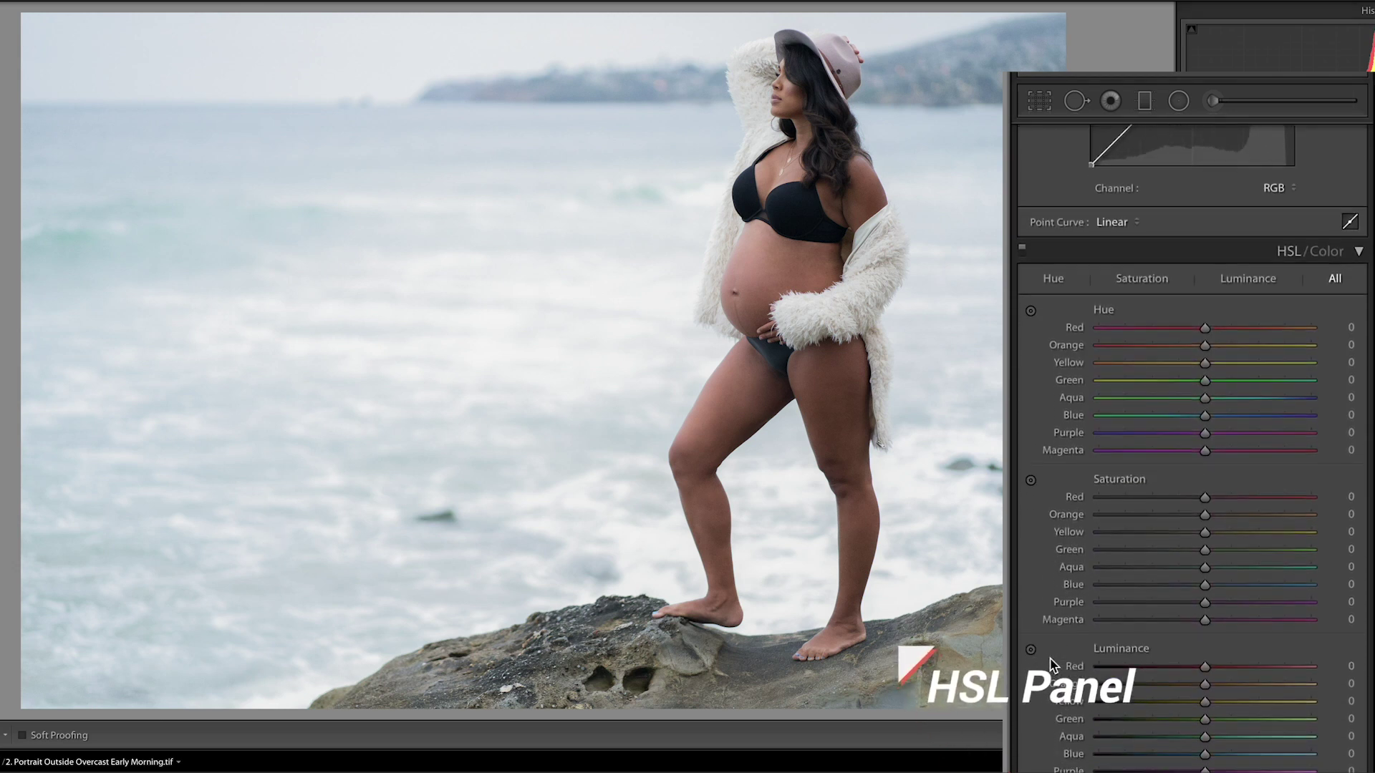
scroll(1053, 664, "down", 2)
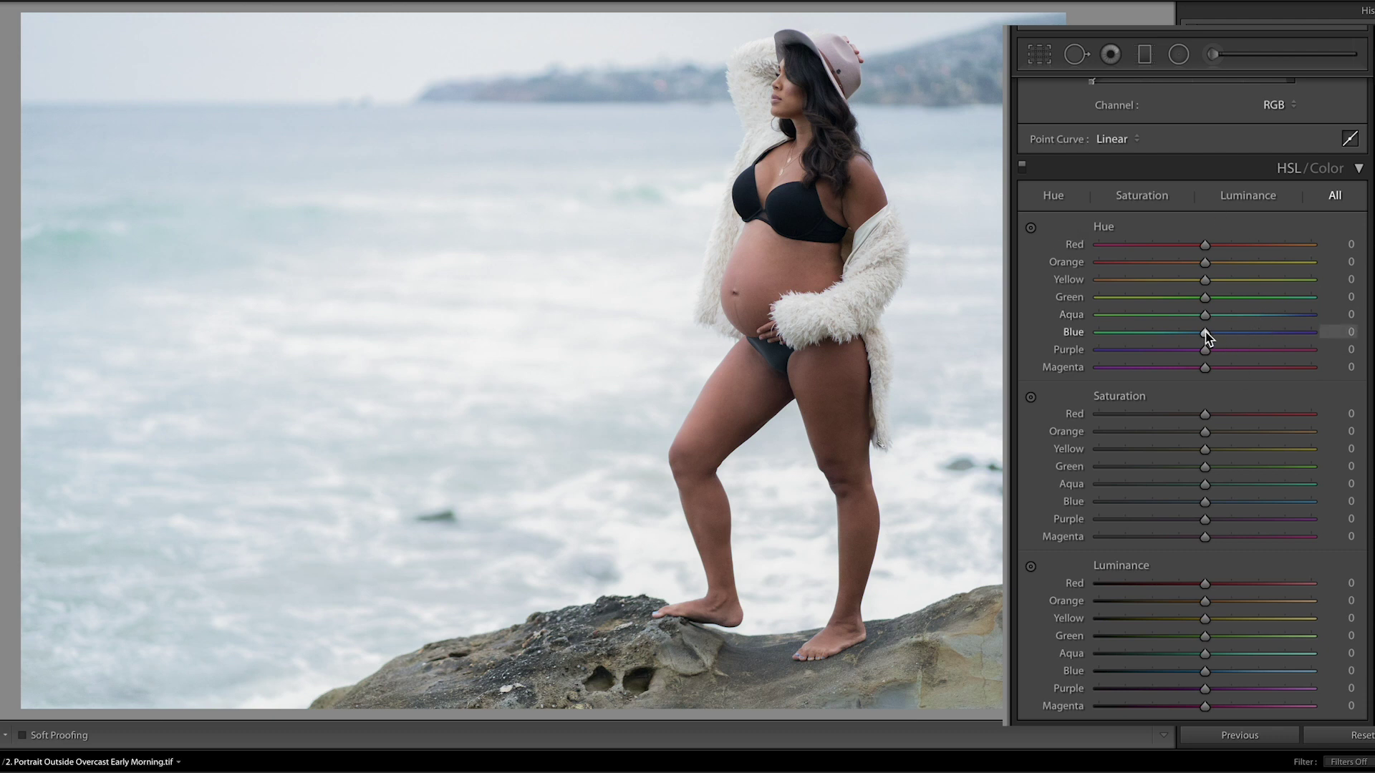
mouse_move(1208, 337)
left_mouse_down()
mouse_move(1133, 338)
mouse_move(1311, 337)
mouse_move(1204, 343)
left_mouse_up()
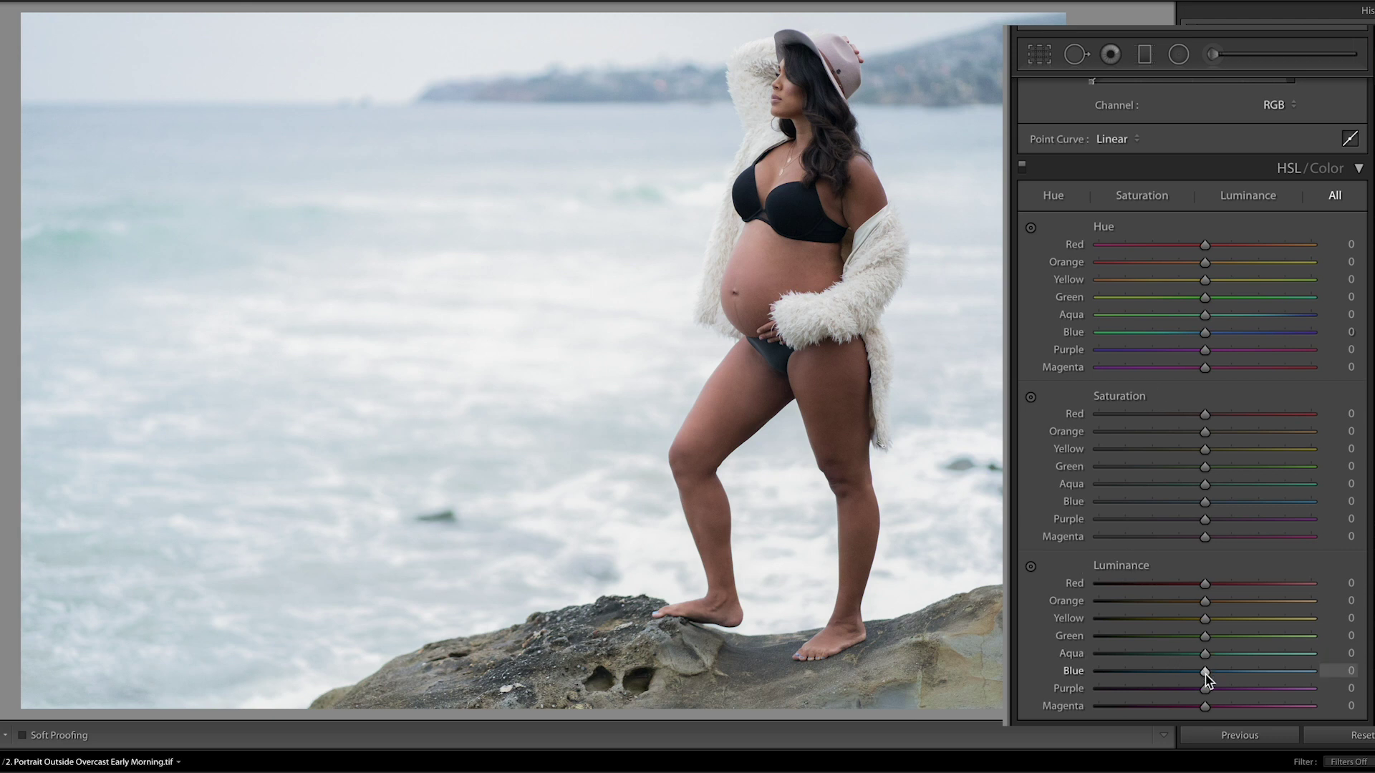
left_click_drag(1207, 677, 1139, 680)
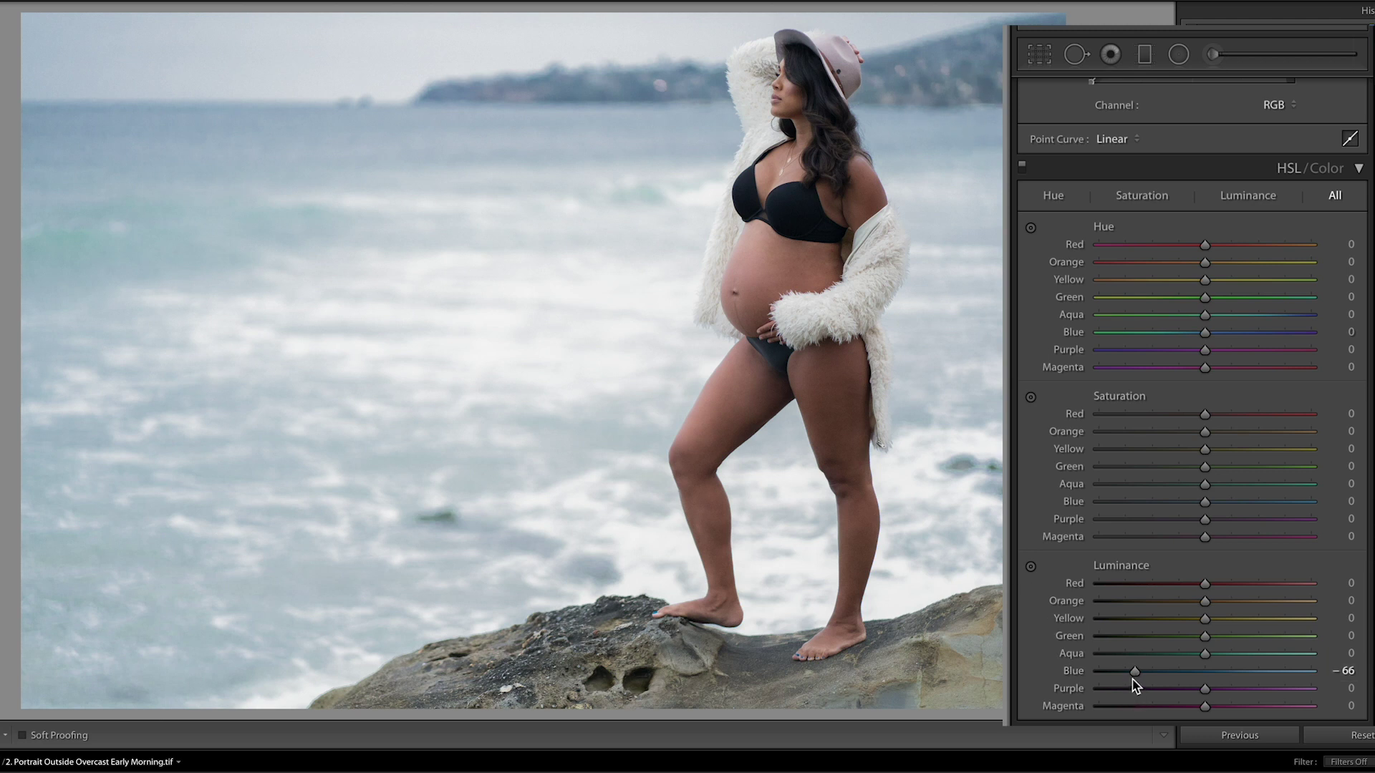
left_click_drag(1136, 676, 1191, 682)
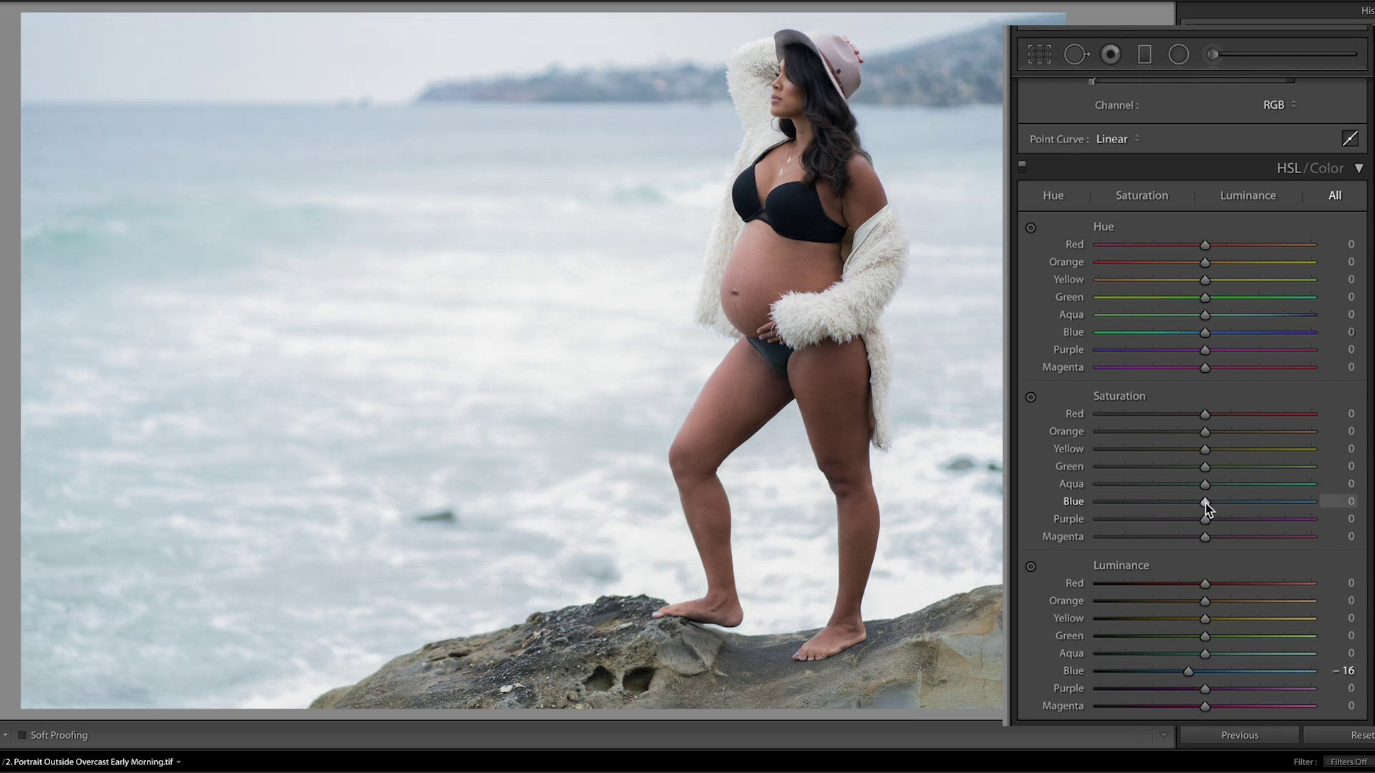
Set the HSL Blue saturation to +16 and compare the photo without the HSL changes and without any edits
left_click_drag(1206, 505, 1220, 509)
left_click(1022, 167)
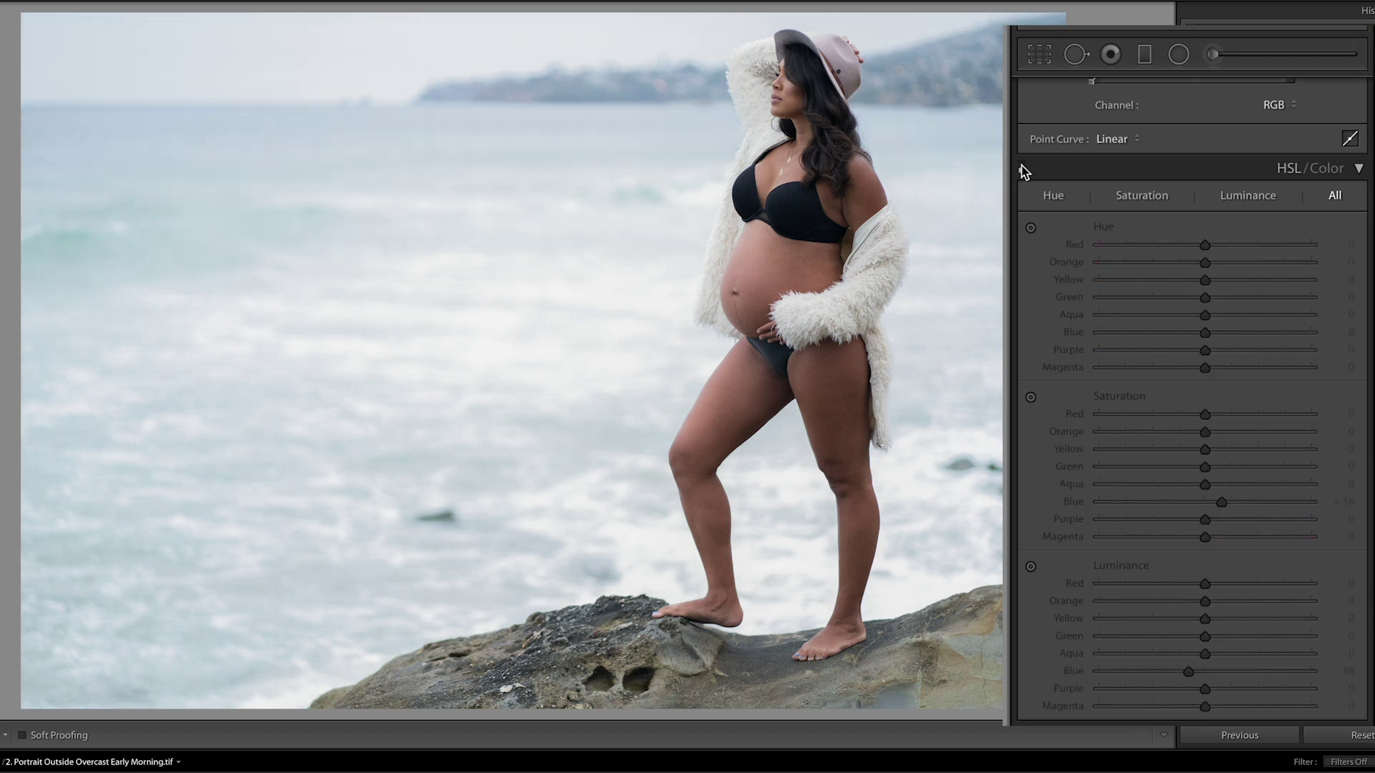
left_click(1022, 167)
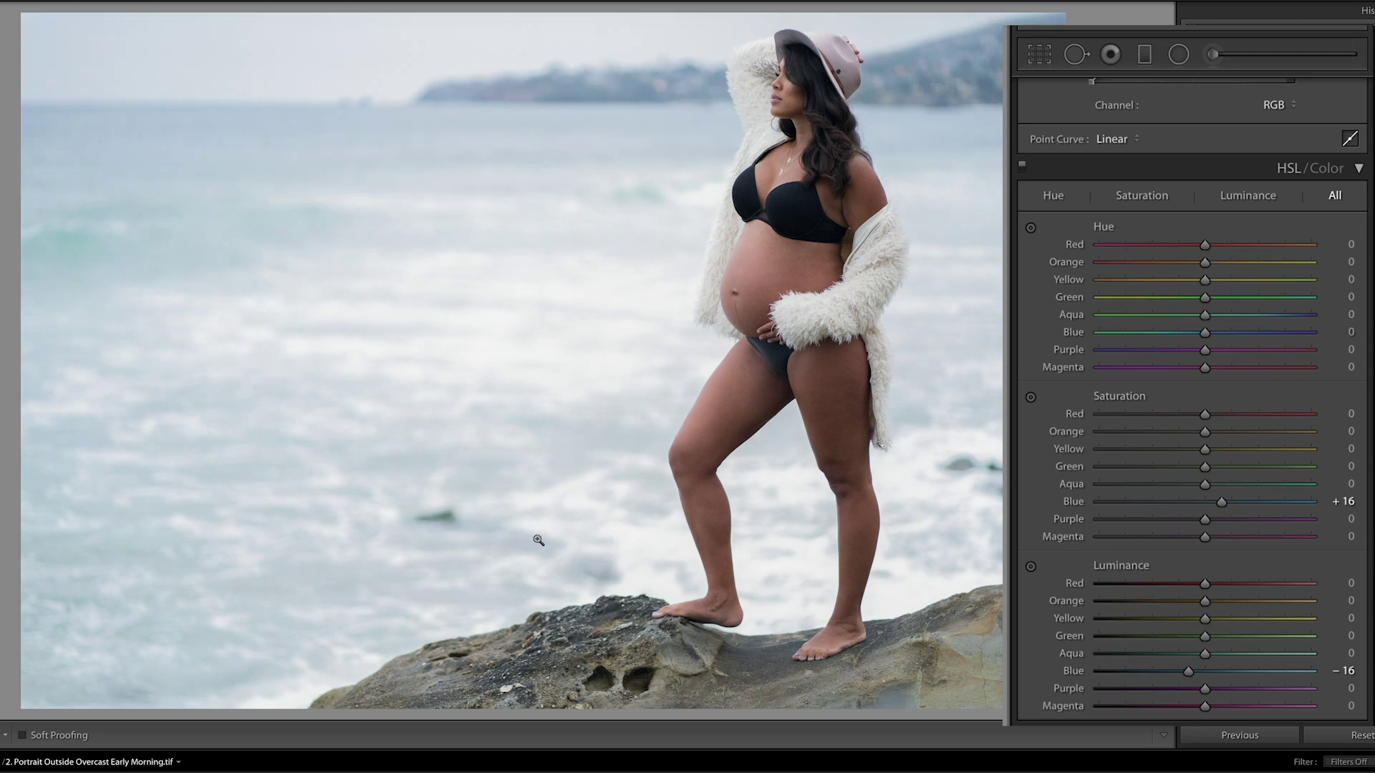
key("backslash")
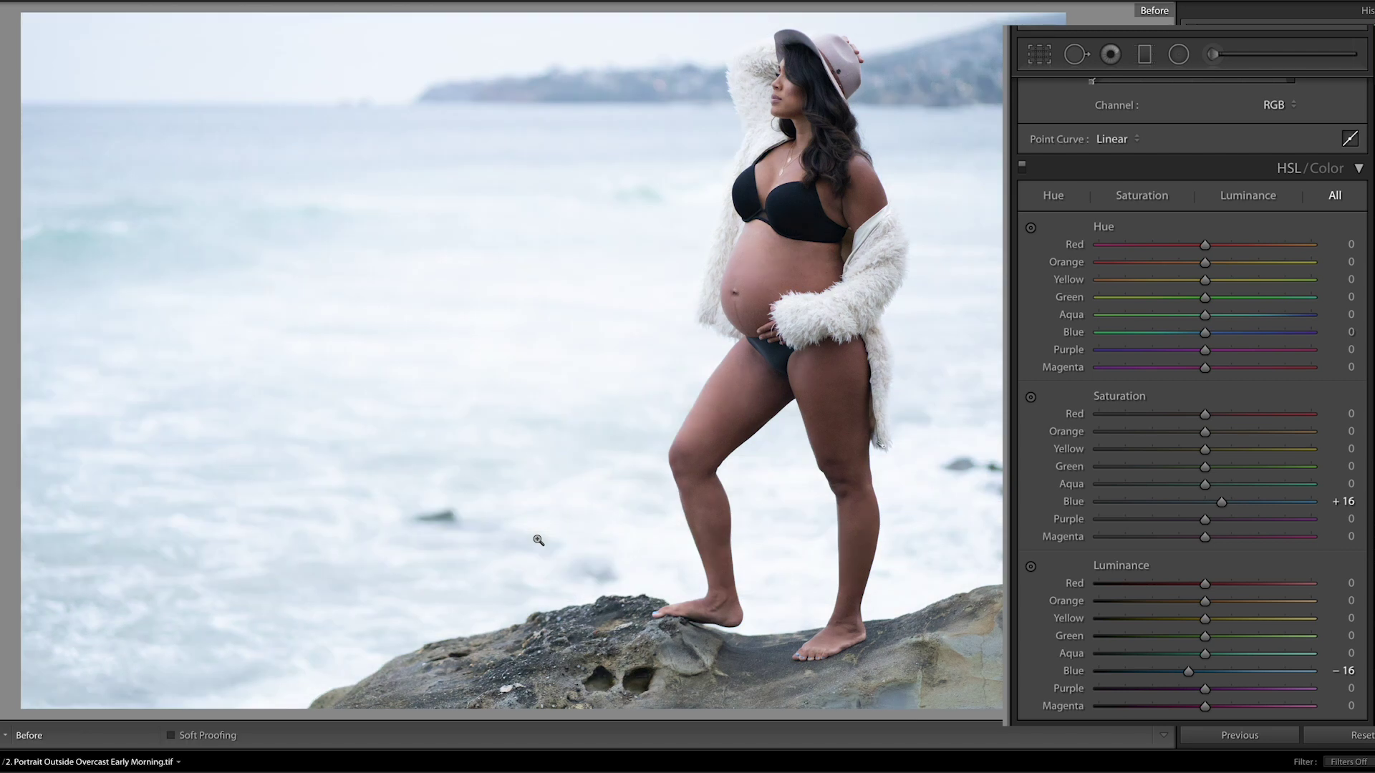
key("backslash")
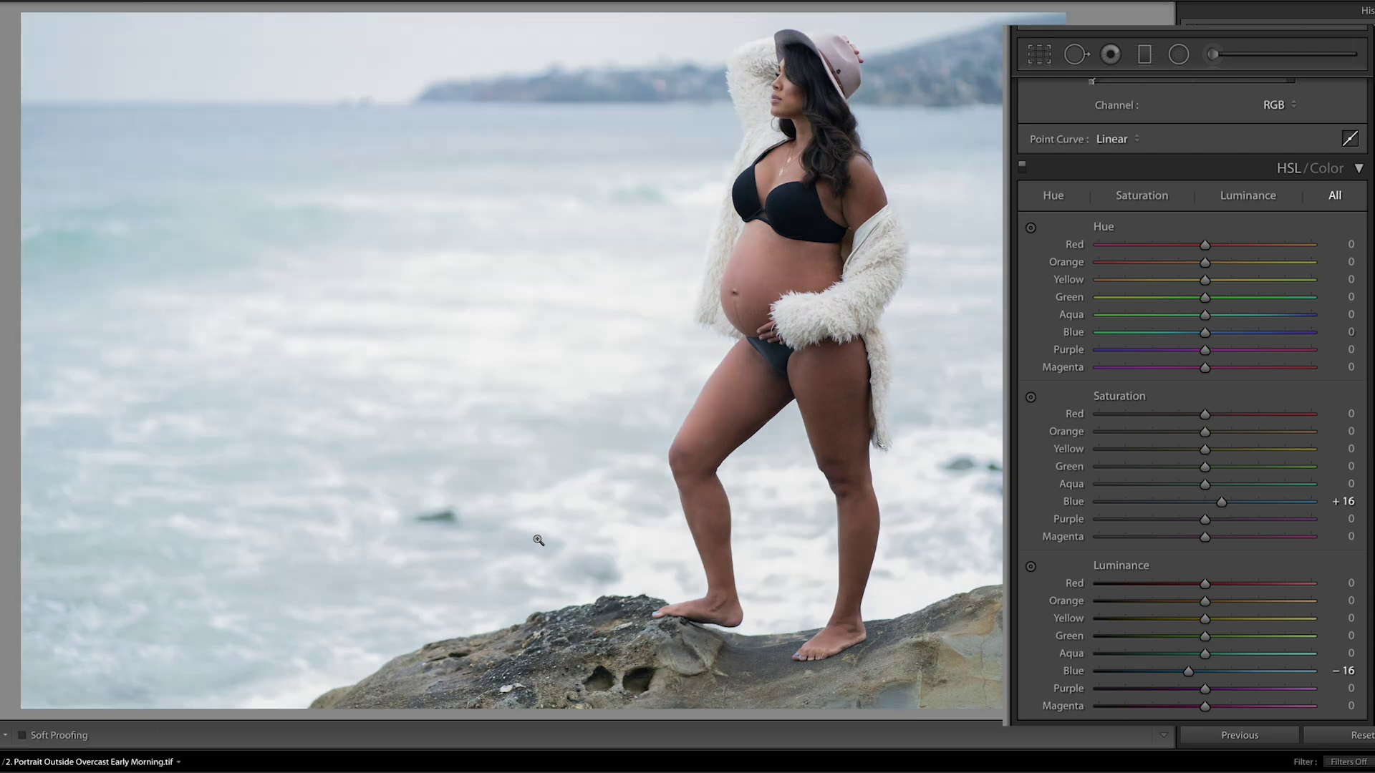
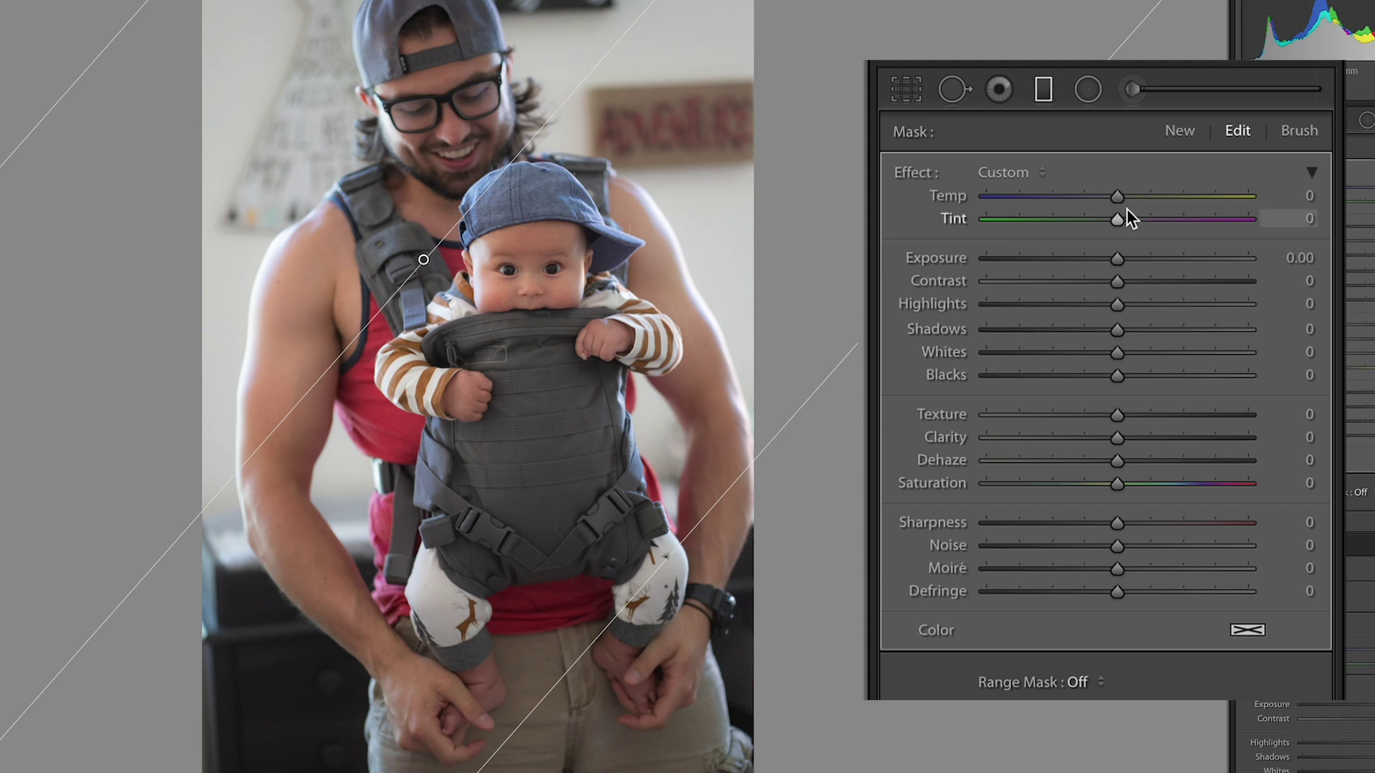
Set the diagonal graduated filter on the father-and-baby photo to Temp 32 and Exposure 0.84, and close the filter
left_click_drag(1123, 197, 1161, 197)
left_click_drag(1119, 258, 1152, 260)
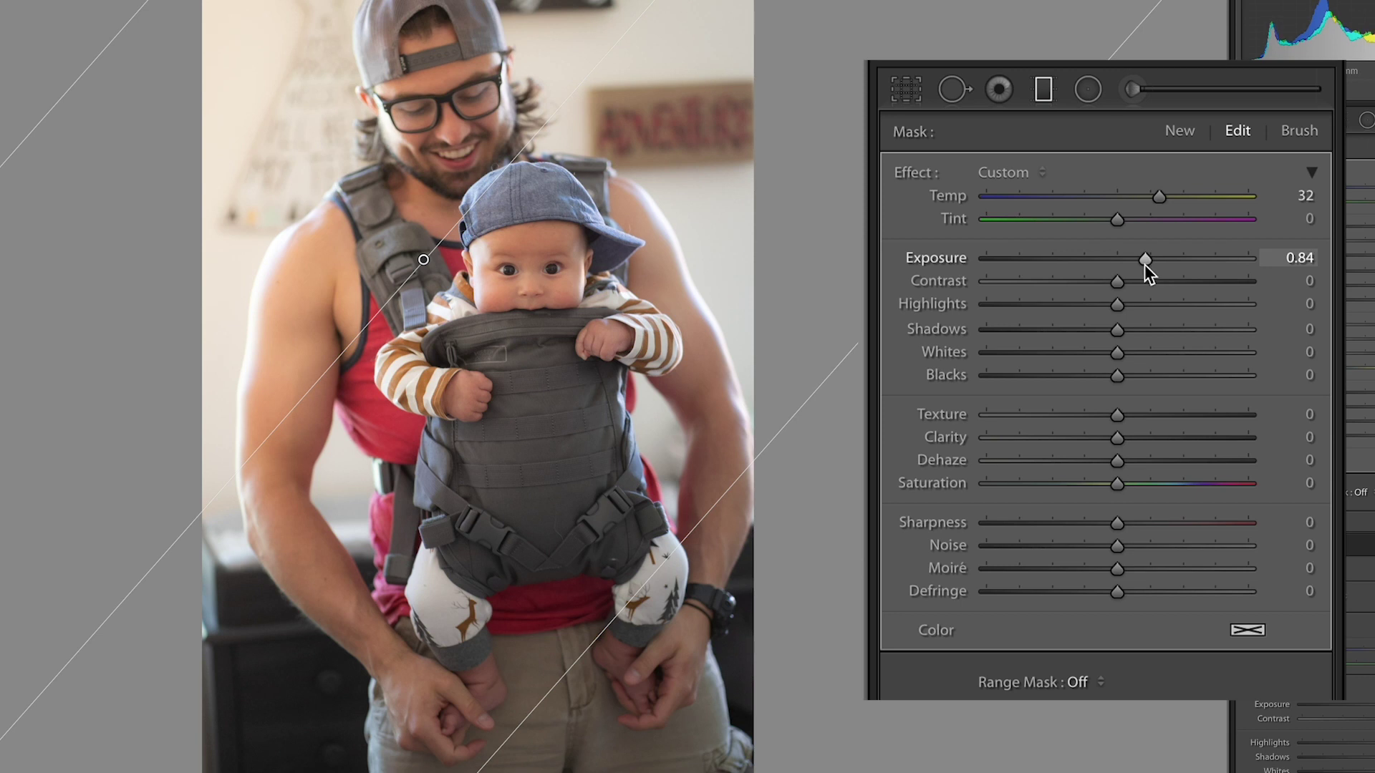
key("Return")
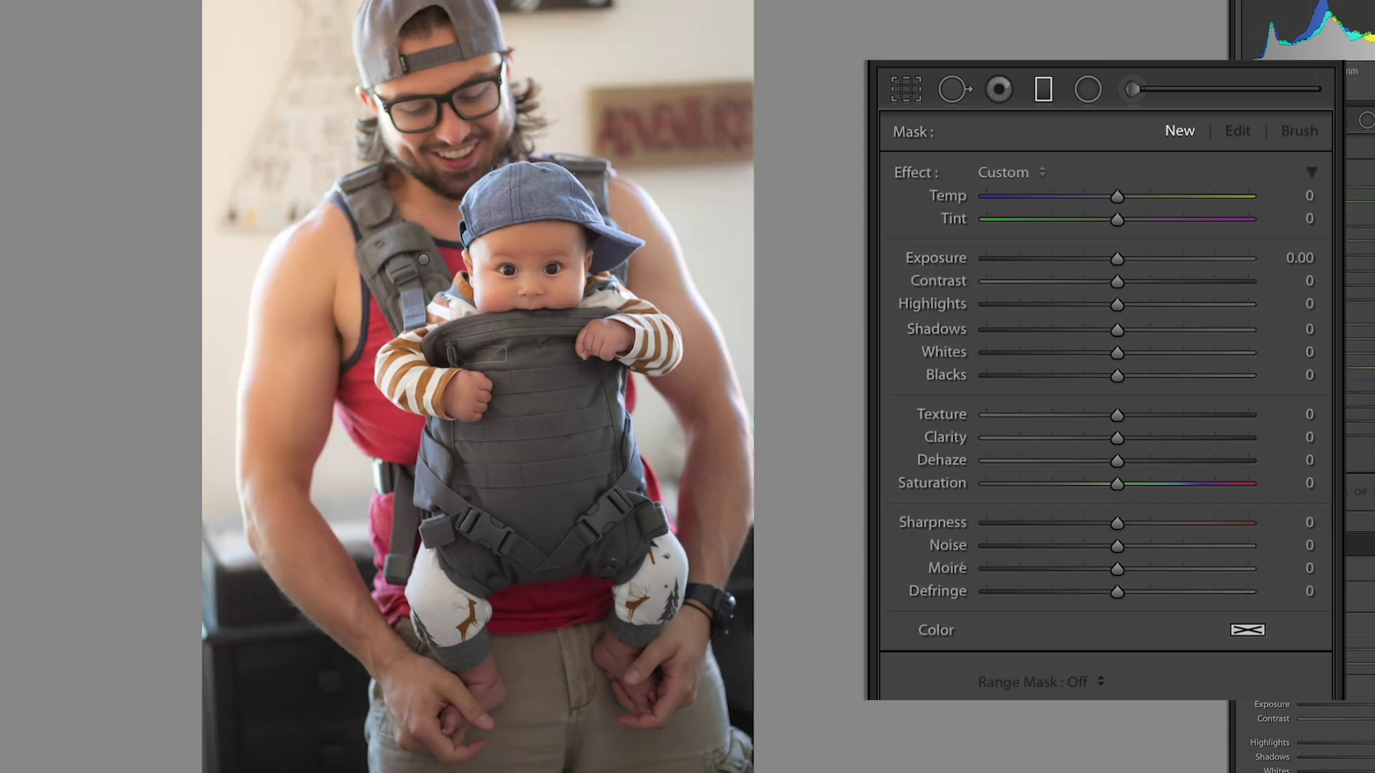
key("m")
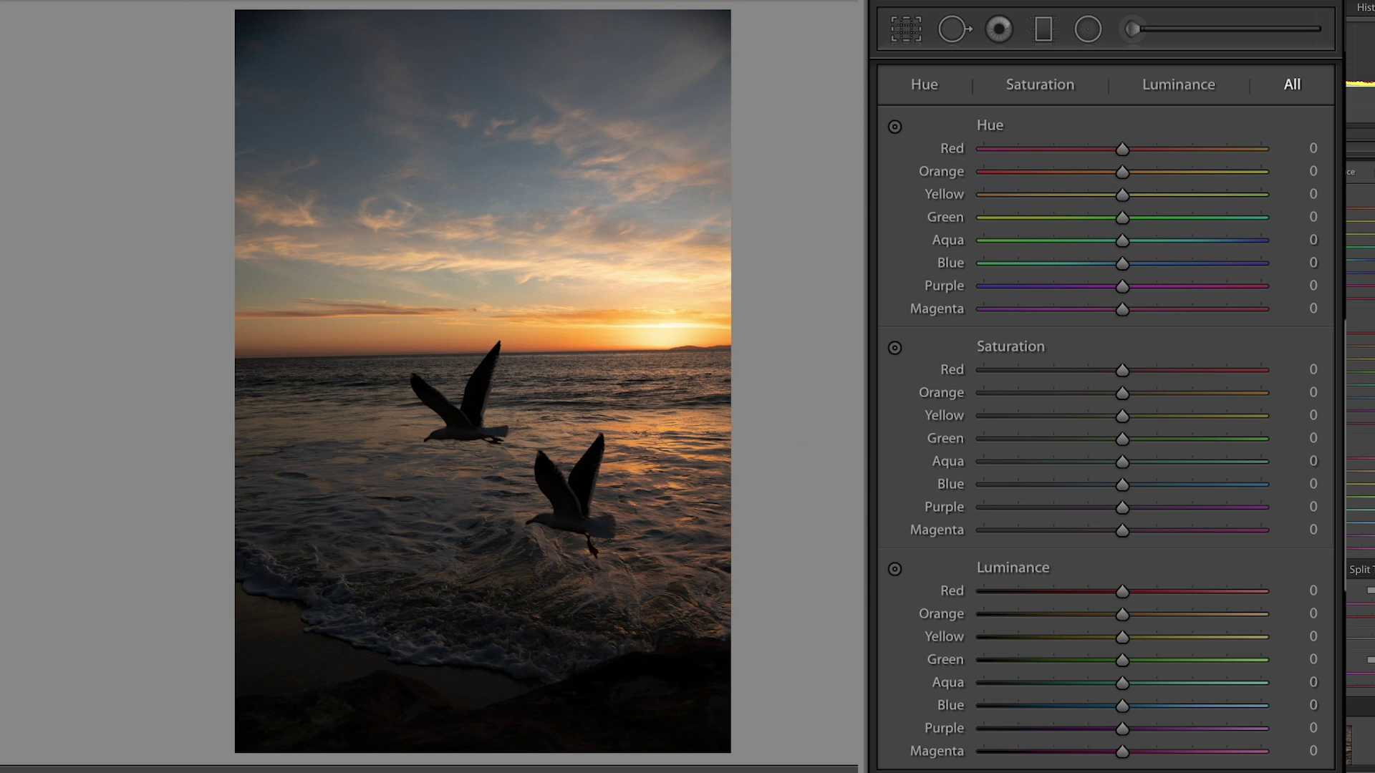
Straighten the seagull sunset photo by tracing the sea horizon with the Straighten tool, and apply the crop
left_click(917, 31)
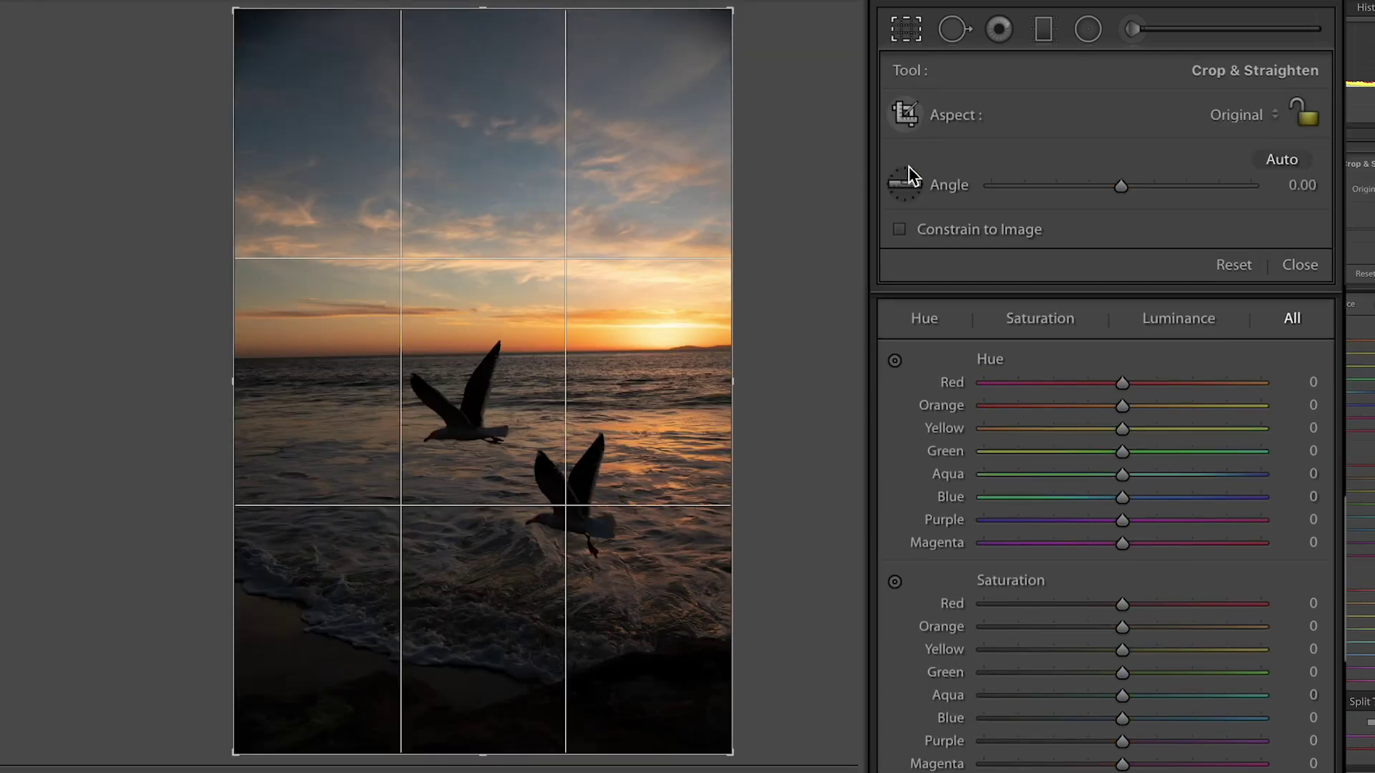
left_click(904, 185)
left_click_drag(312, 356, 739, 348)
key("Return")
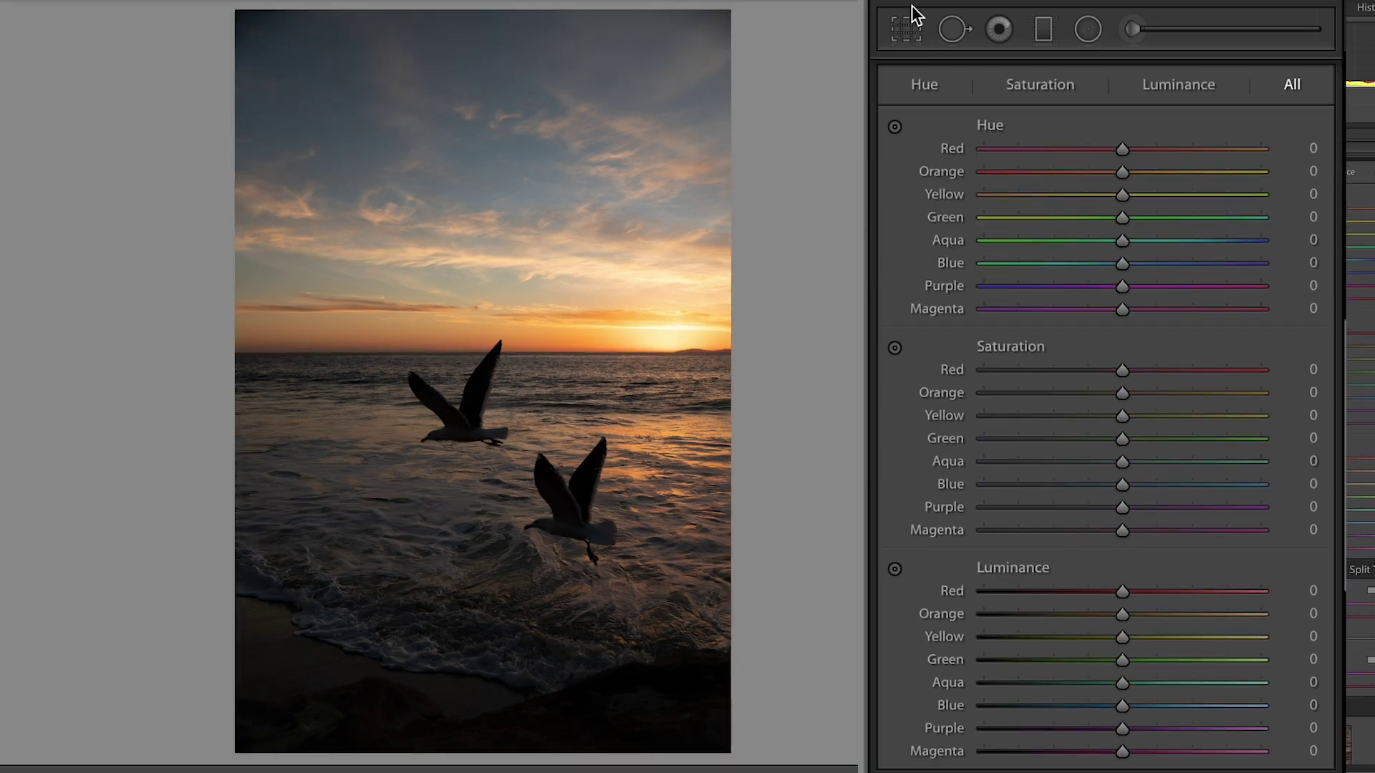
Brighten the seagull sunset photo by setting the basic Exposure to +0.85
scroll(926, 225, "up", 10)
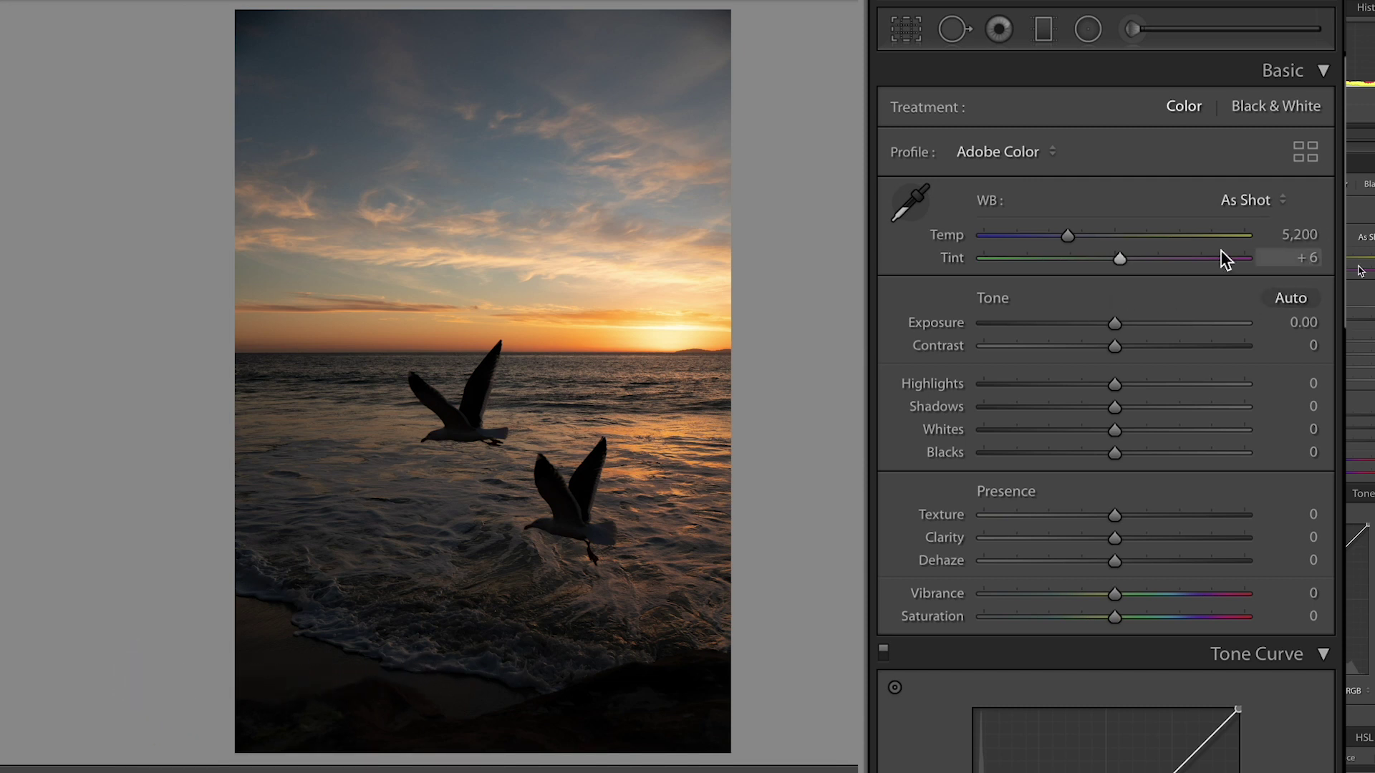
left_click(1286, 302)
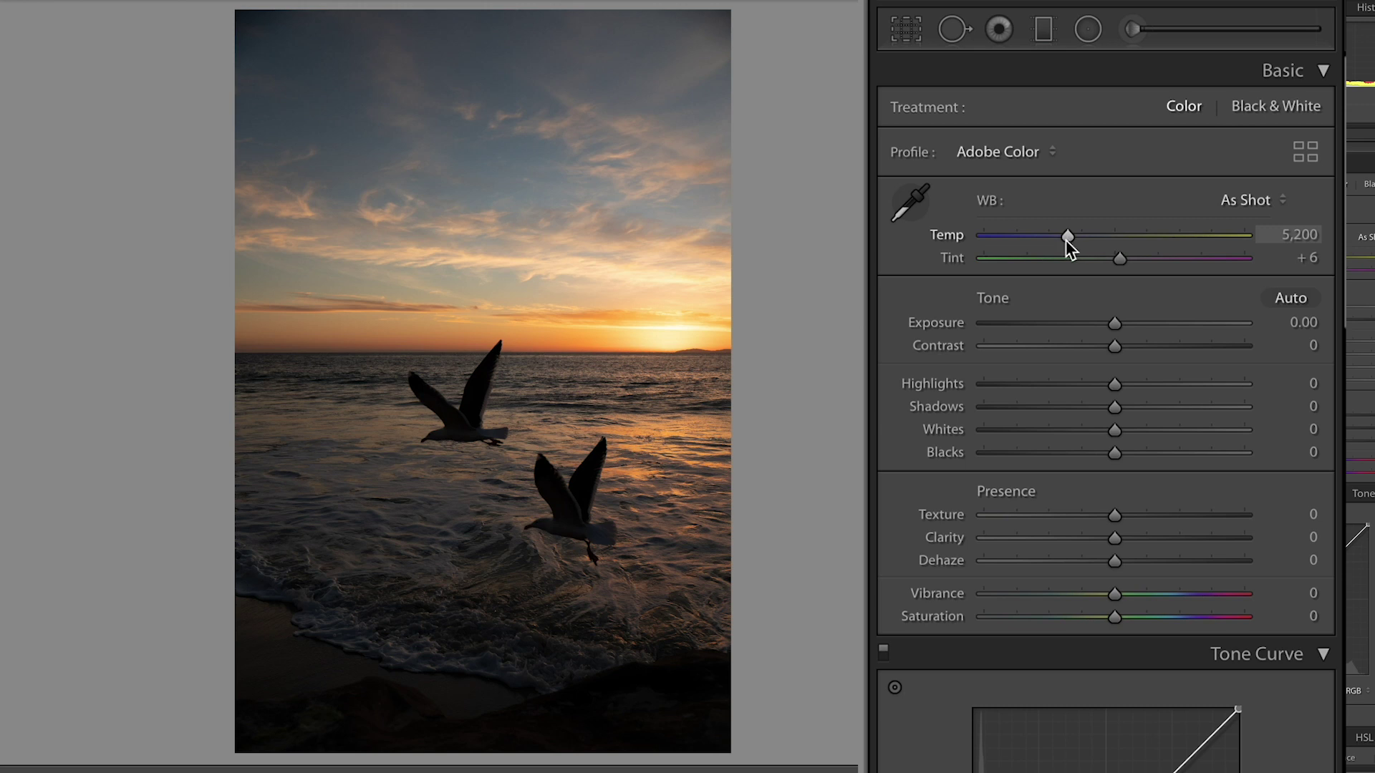
left_click_drag(1119, 329, 1141, 328)
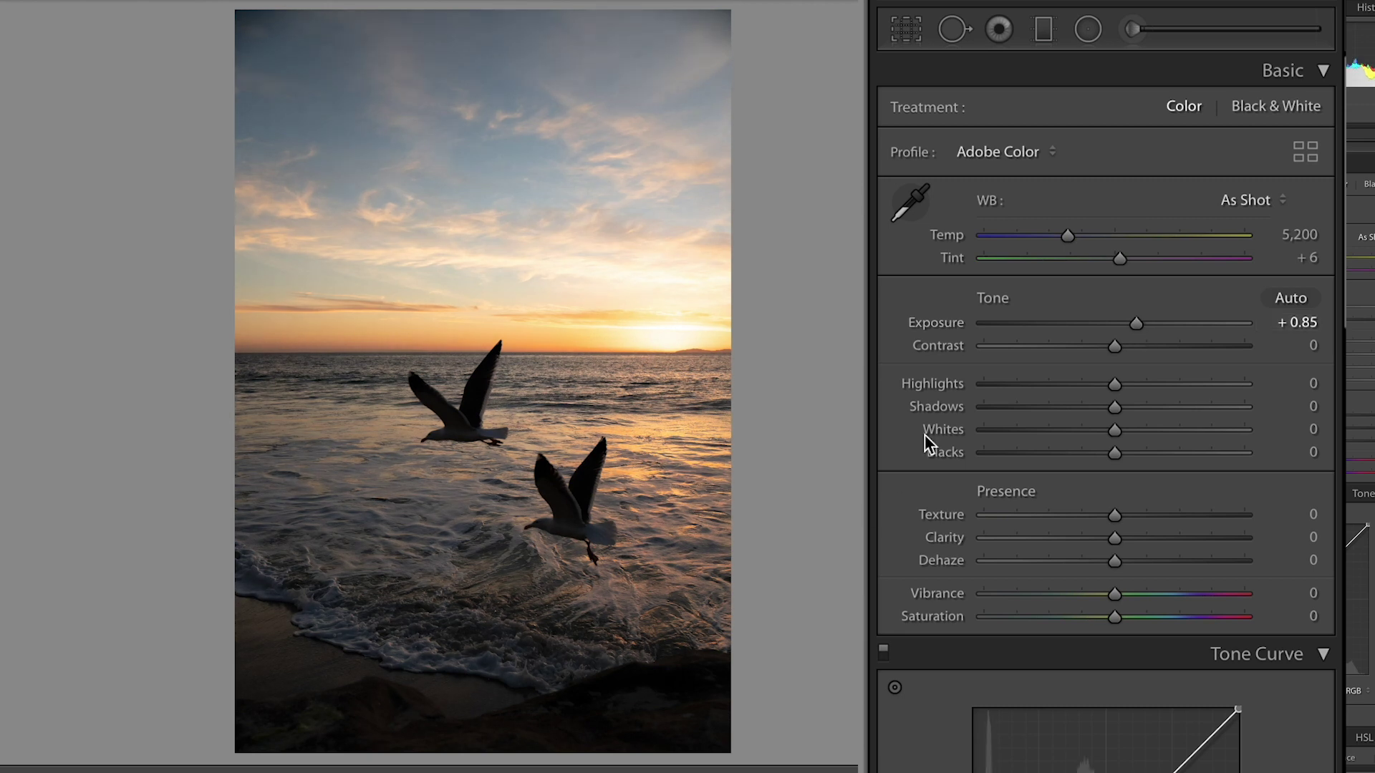
Add a graduated filter rising from the bottom edge to near the top of the seagull photo, with Shadows 77 and Temp 13
left_click(1044, 29)
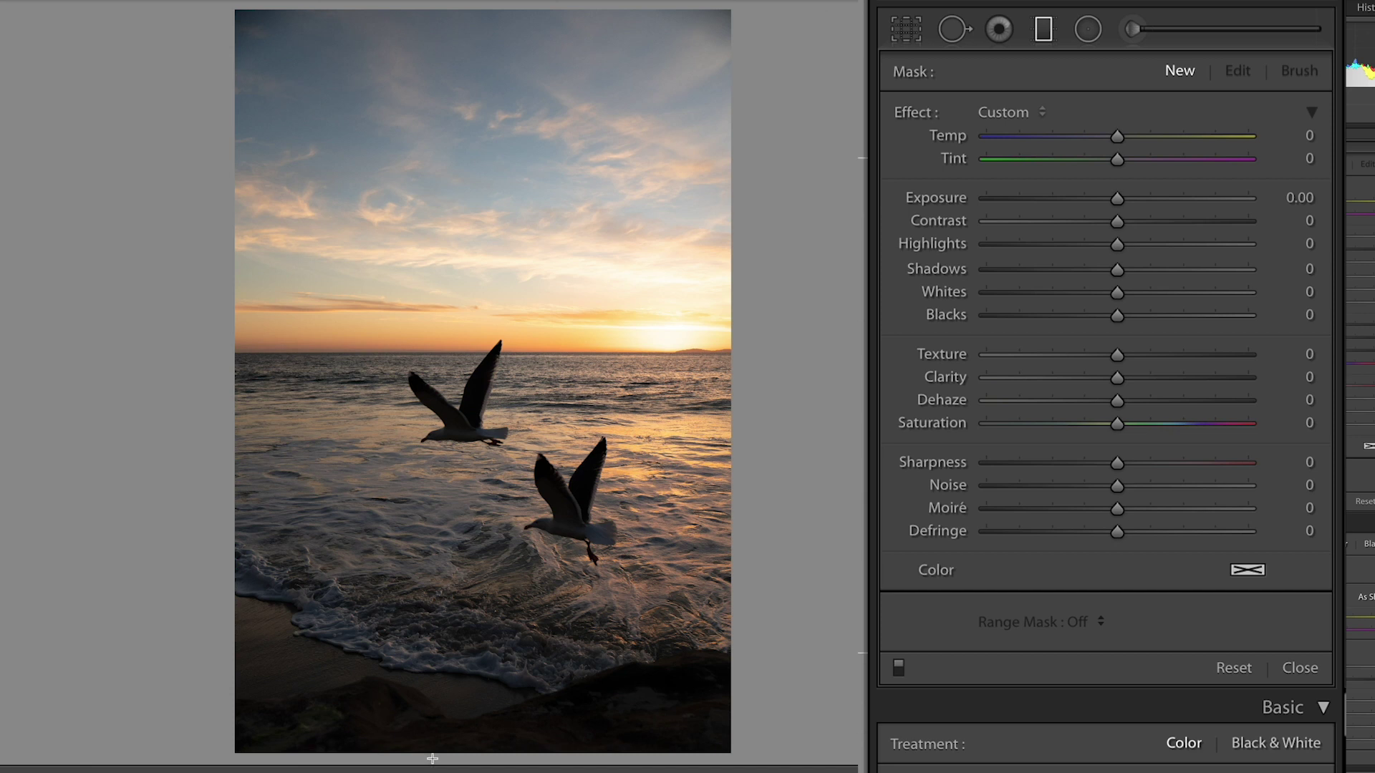
left_click_drag(433, 740, 442, 34)
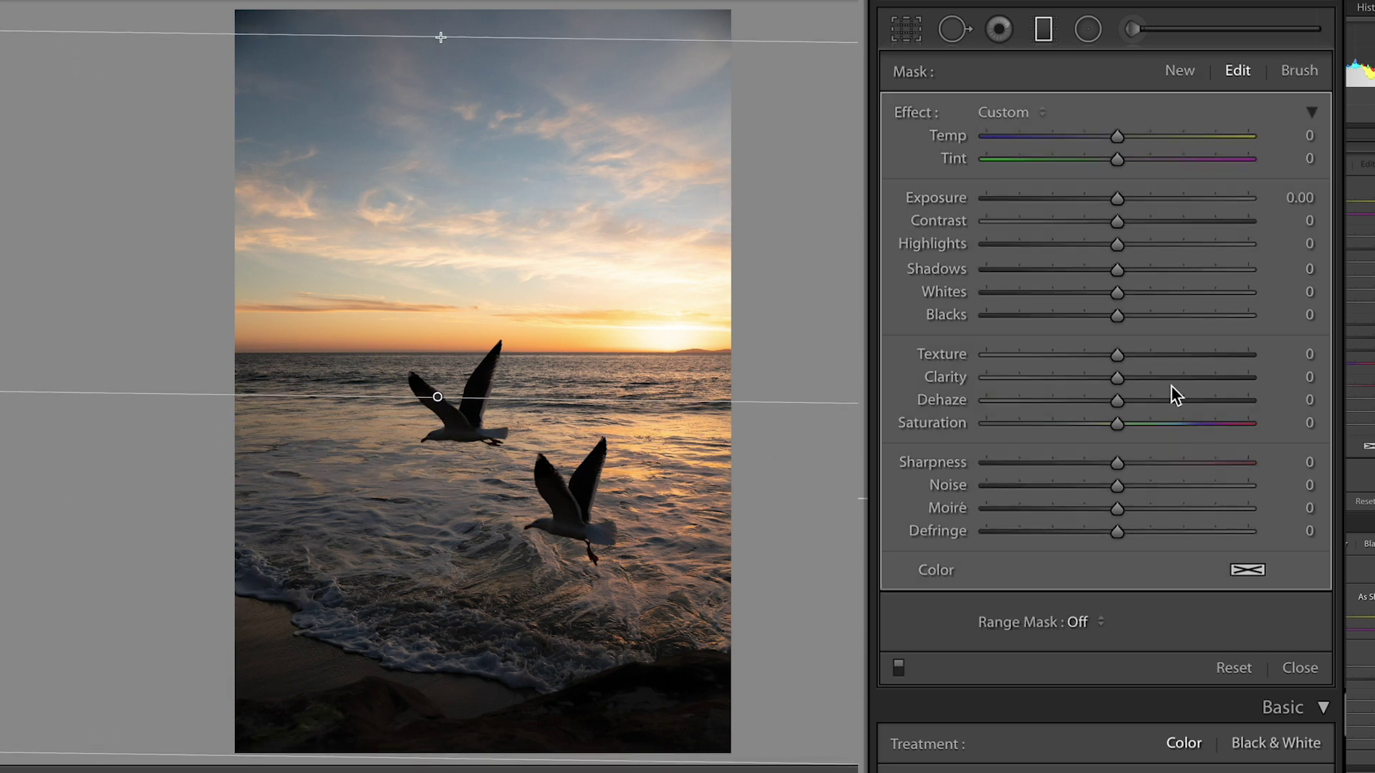
left_click_drag(1128, 269, 1220, 273)
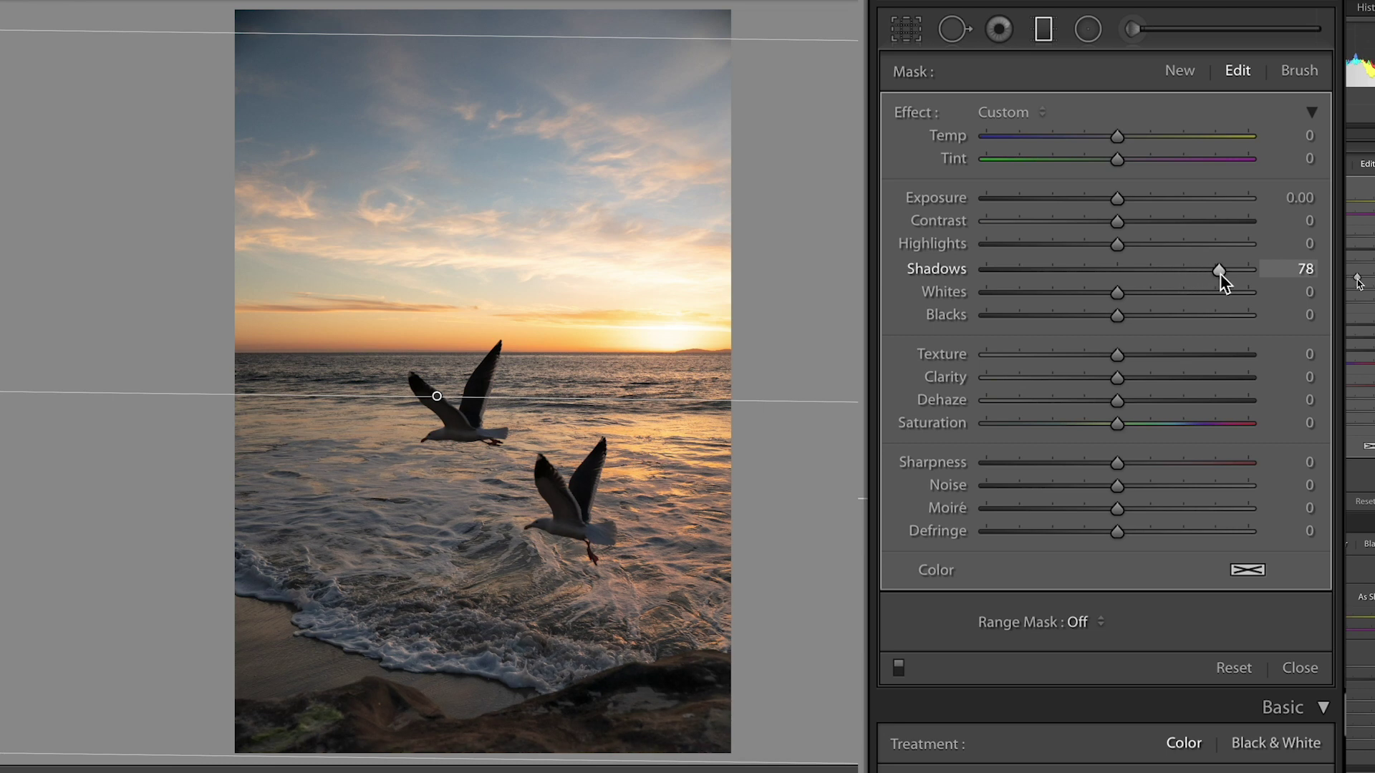
left_click_drag(1221, 274, 1215, 273)
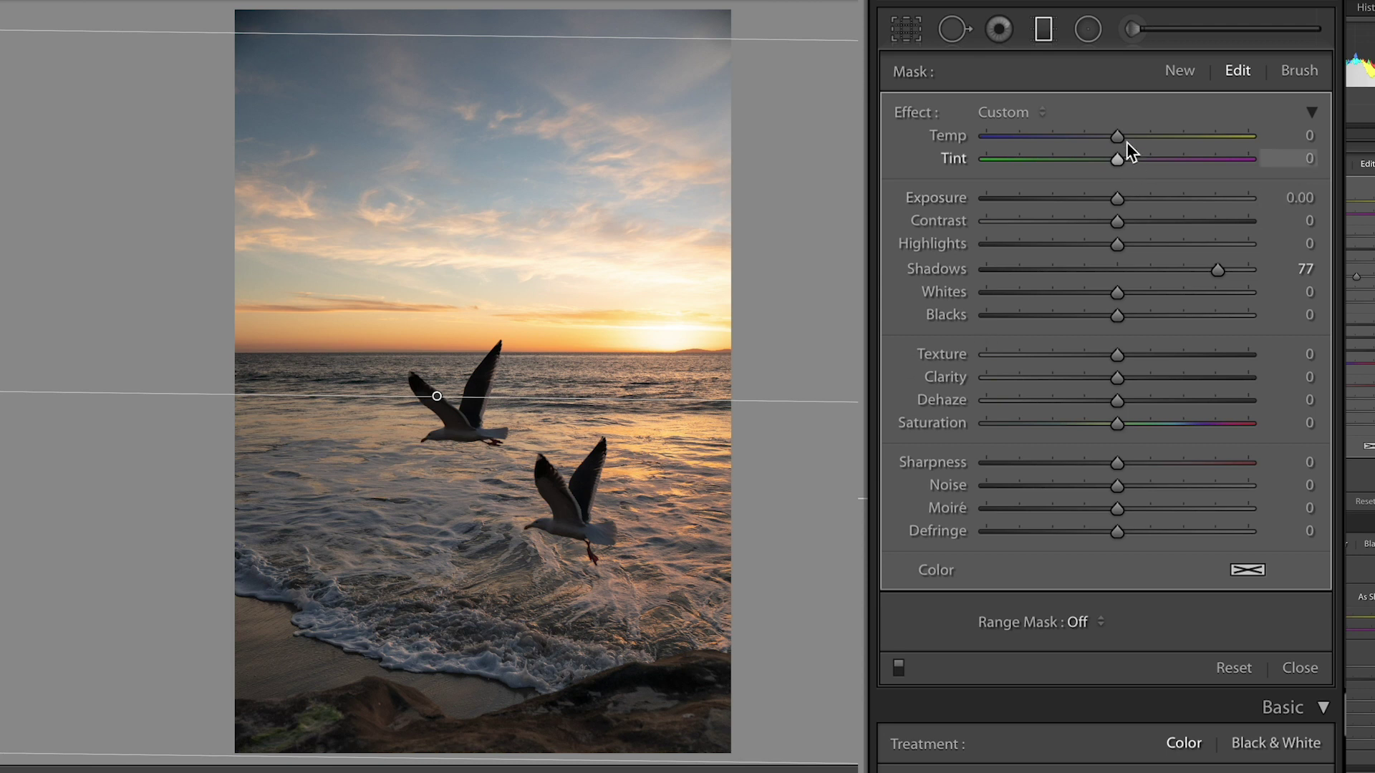
mouse_move(1120, 137)
left_mouse_down()
mouse_move(1150, 140)
mouse_move(1136, 138)
left_mouse_up()
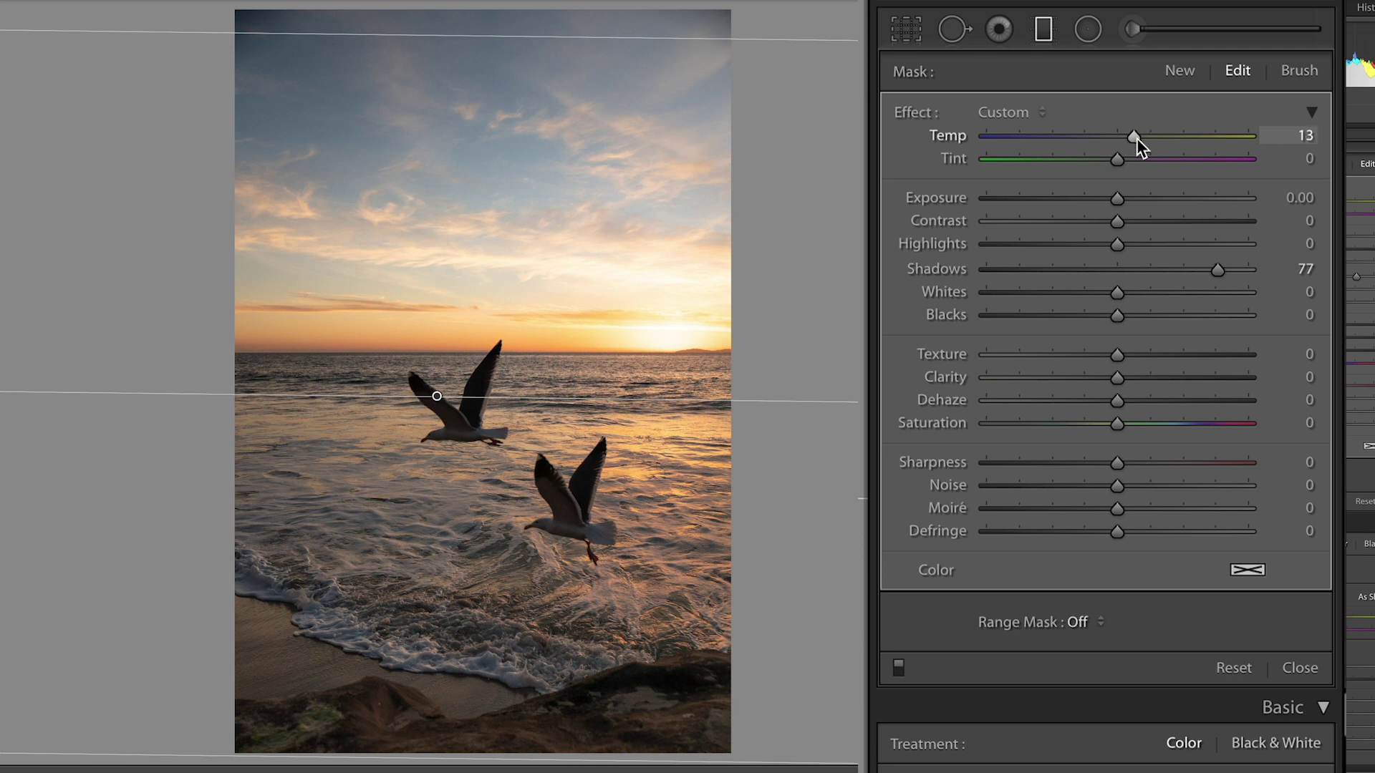
key("Escape")
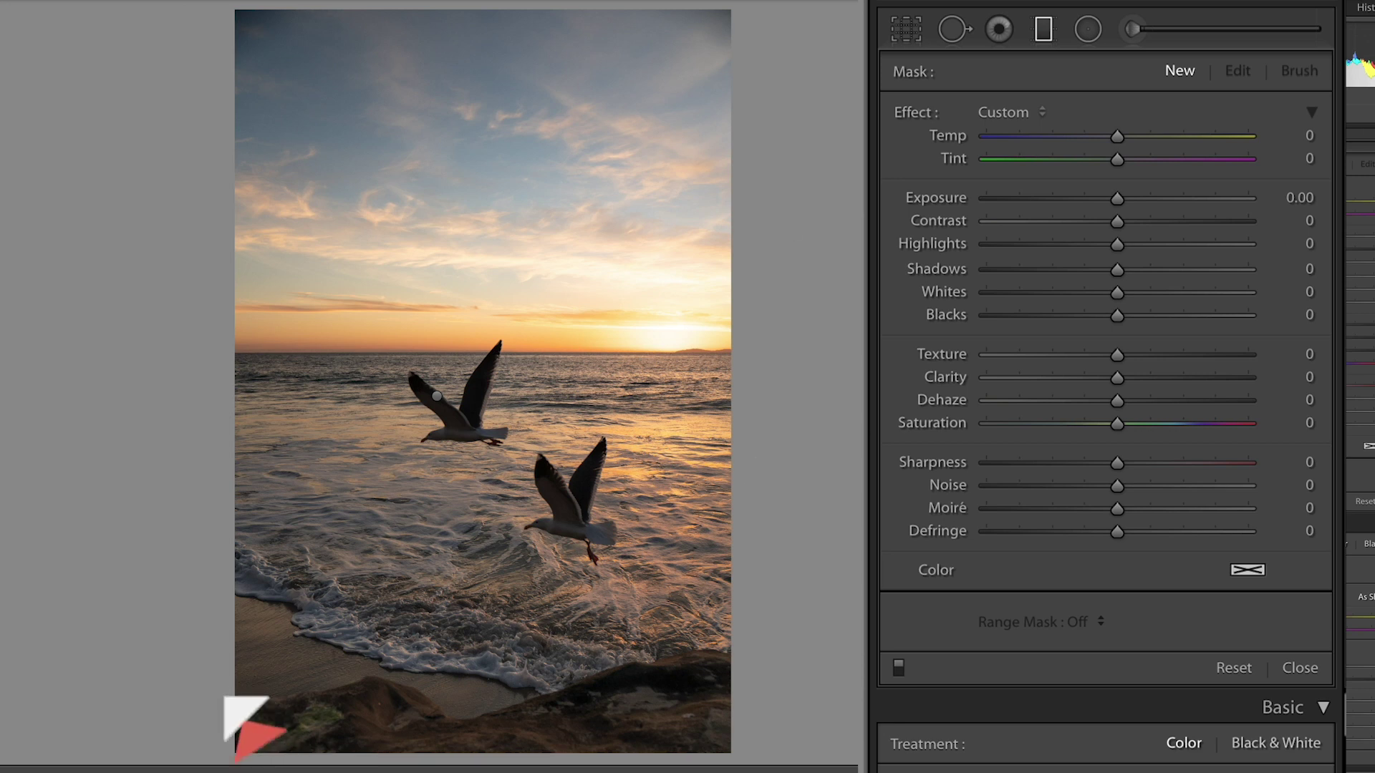
Draw a wide radial filter centred near the setting sun, invert its mask, and heighten it to reach from the clouds down to the lower seagull
left_click(1085, 34)
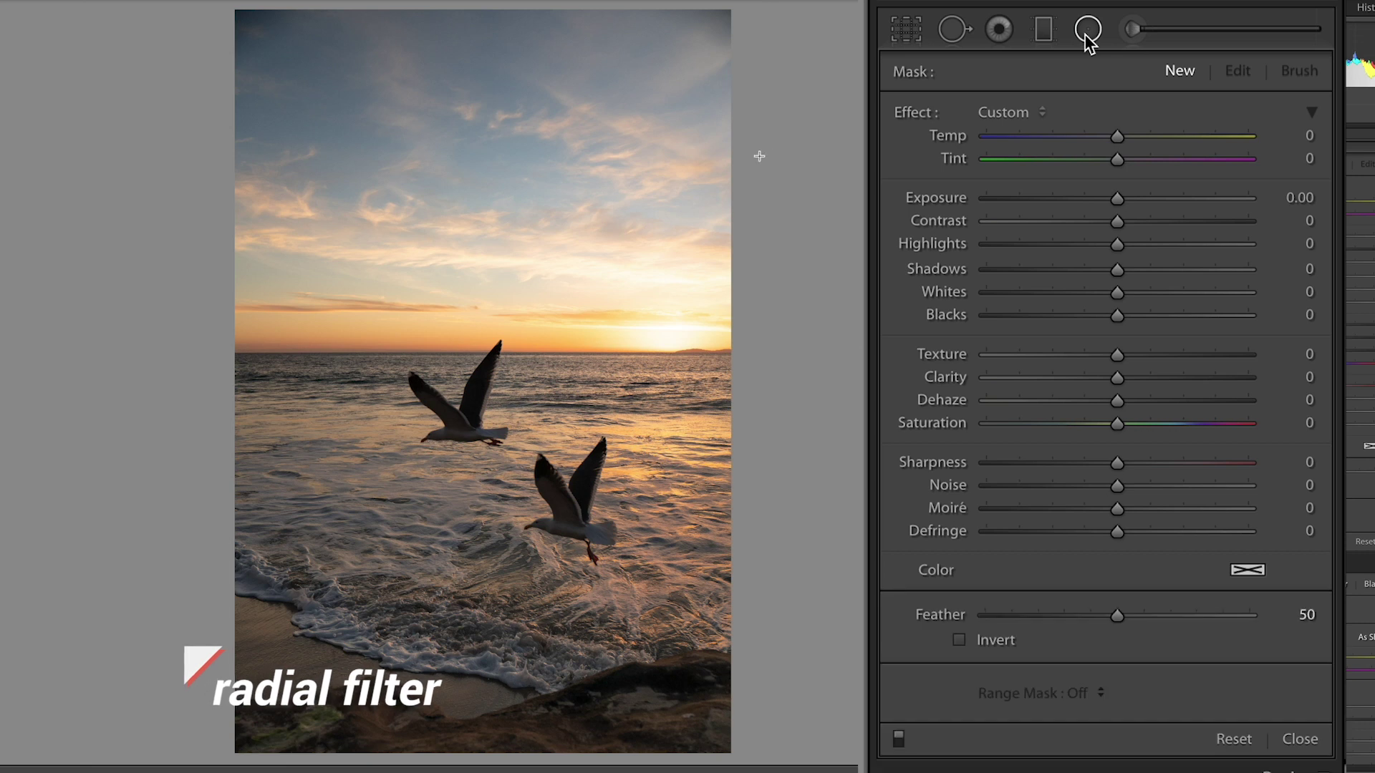
left_click_drag(792, 301, 230, 405)
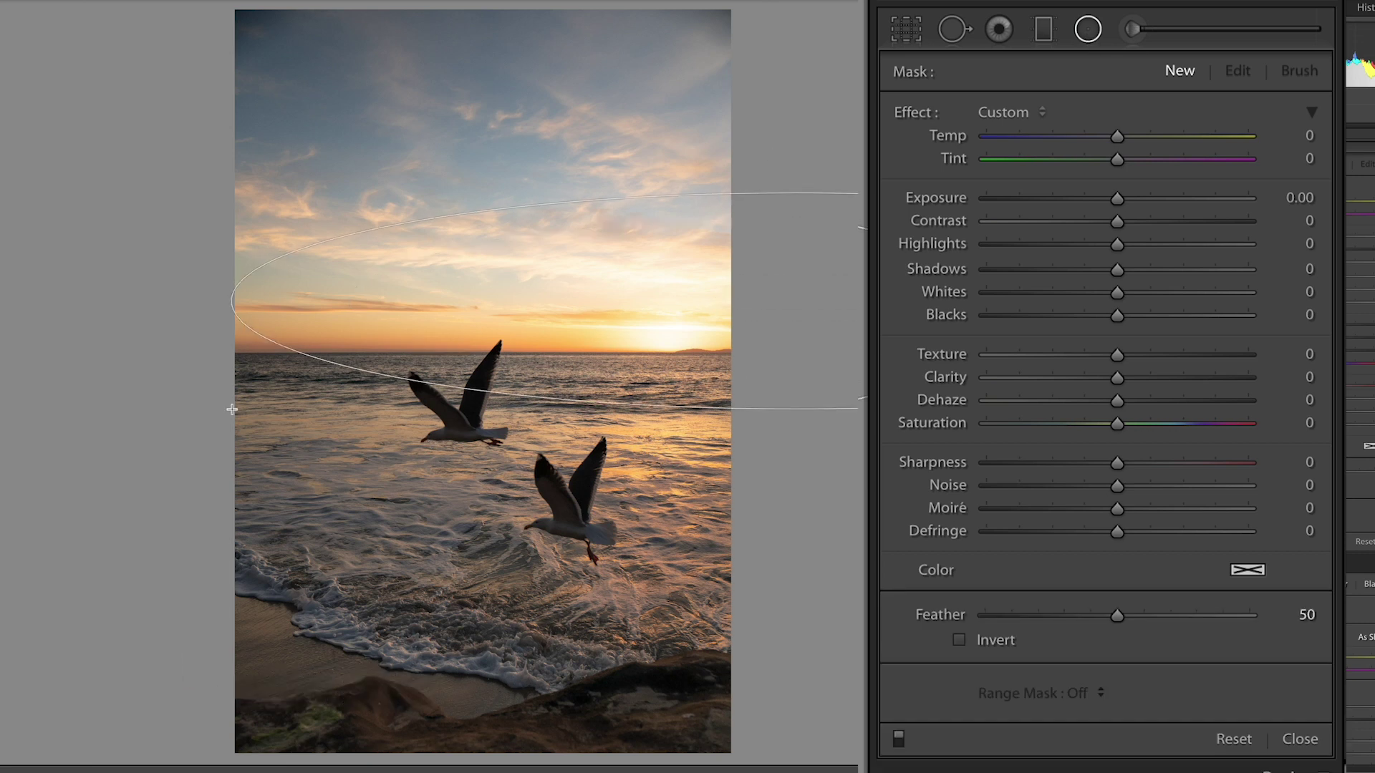
left_click_drag(798, 298, 465, 318)
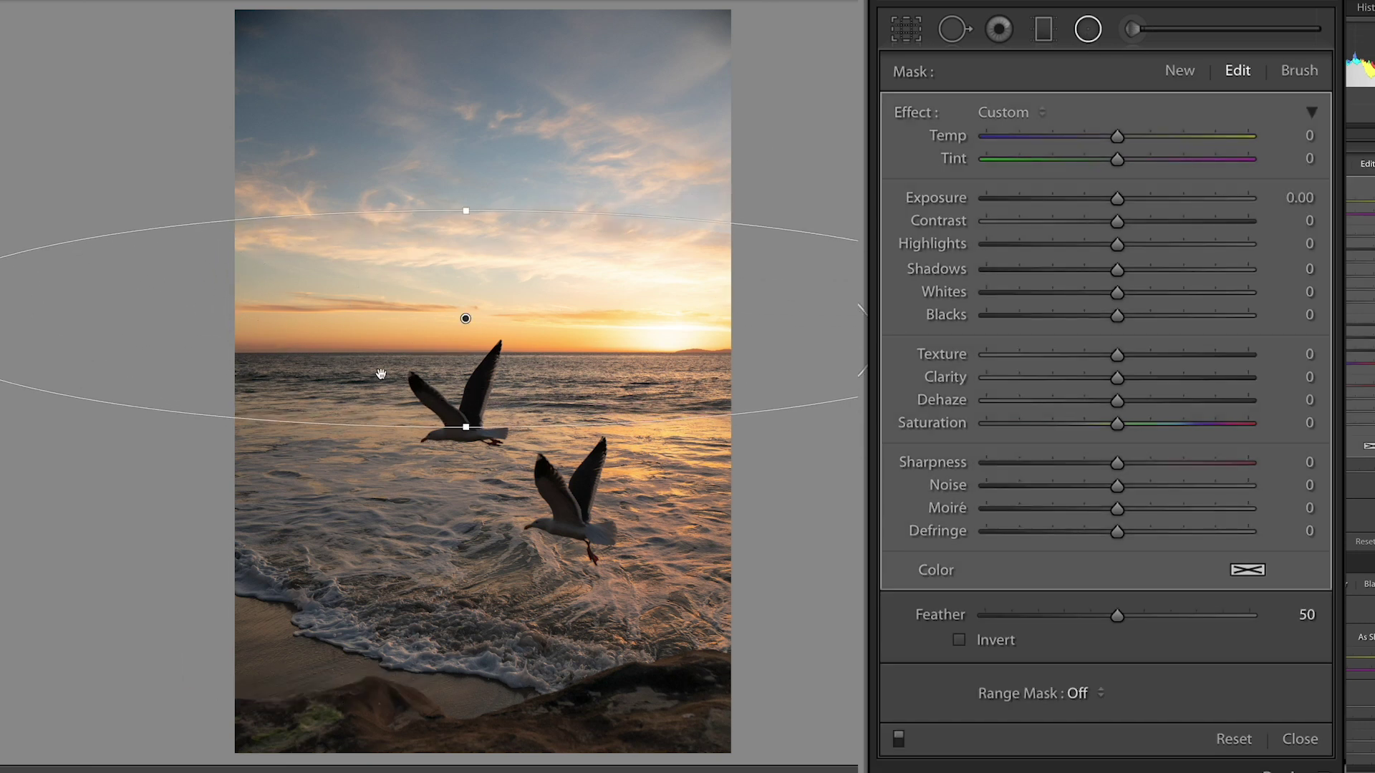
left_click_drag(480, 315, 668, 328)
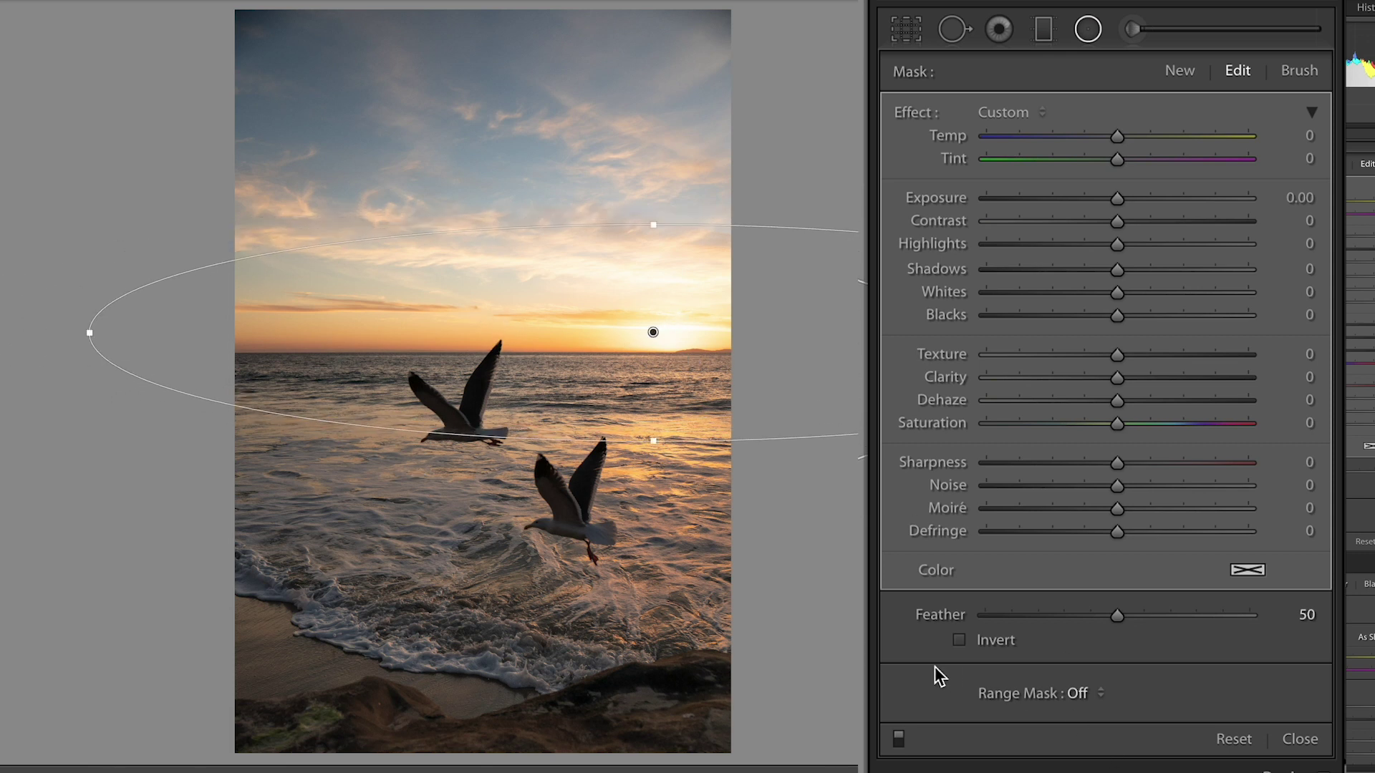
left_click(959, 640)
left_click_drag(653, 225, 654, 142)
left_click_drag(657, 306, 623, 298)
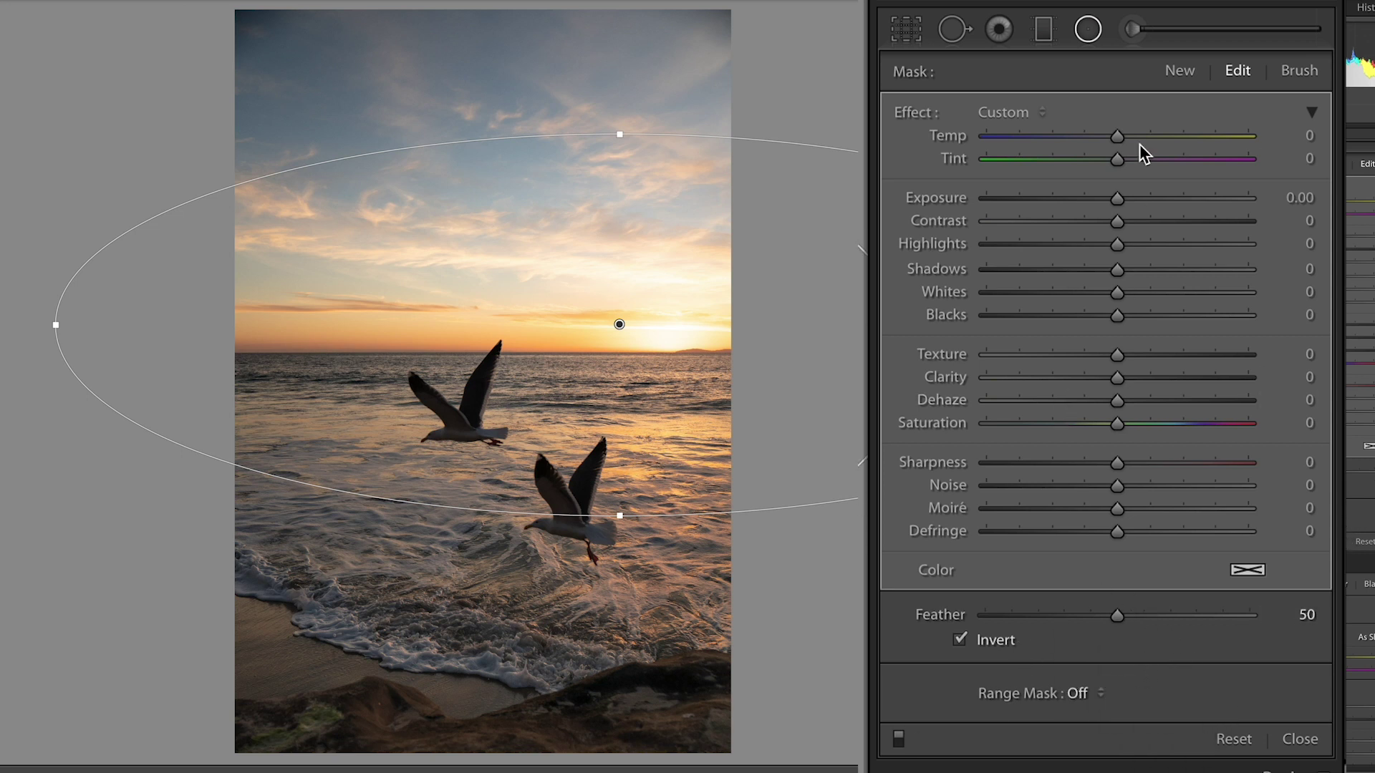
Set the radial filter around the sun to Temp 27 and Shadows 43, and compare the photo with its unedited version
mouse_move(1123, 134)
left_mouse_down()
mouse_move(1167, 133)
mouse_move(1150, 139)
left_mouse_up()
left_click_drag(1117, 270, 1175, 270)
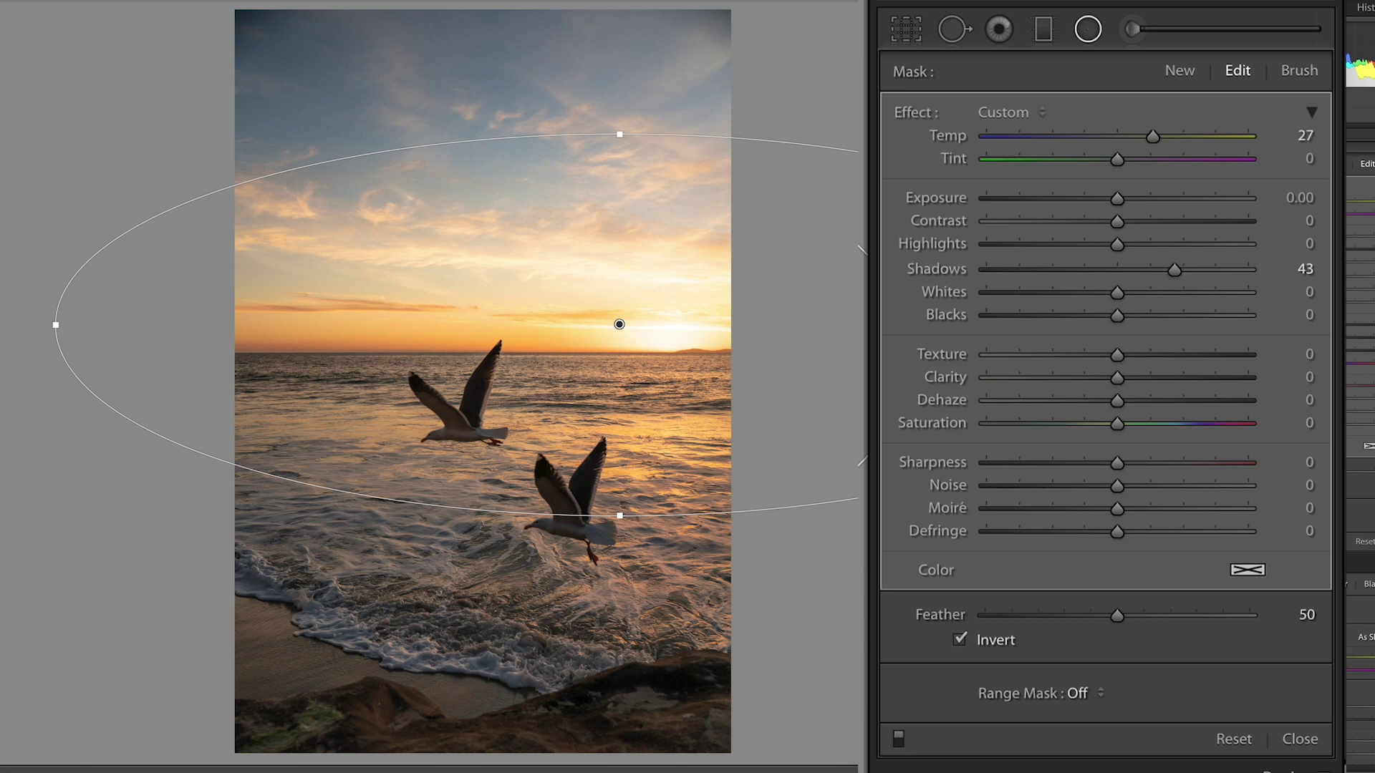
key("Delete")
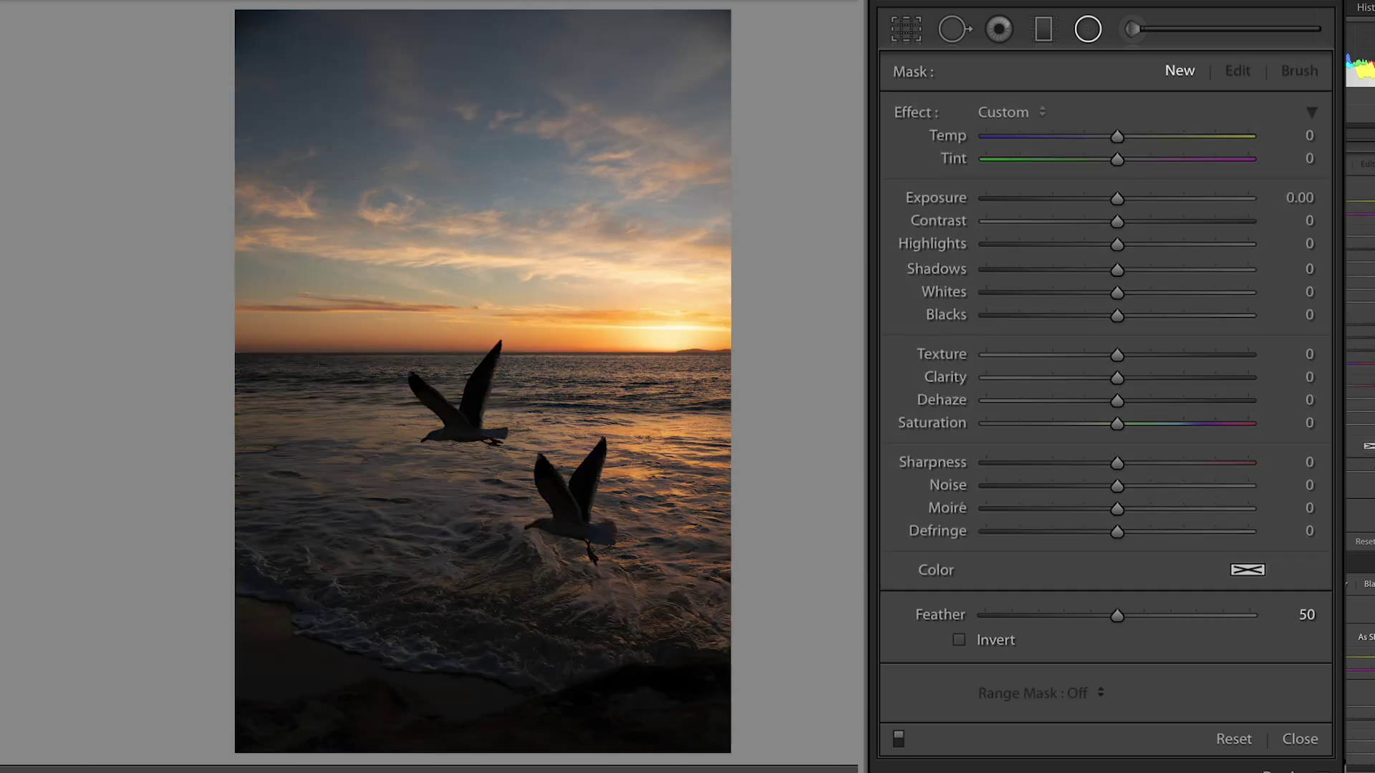
key("ctrl+z")
key("backslash")
key("backslash")
key("backslash")
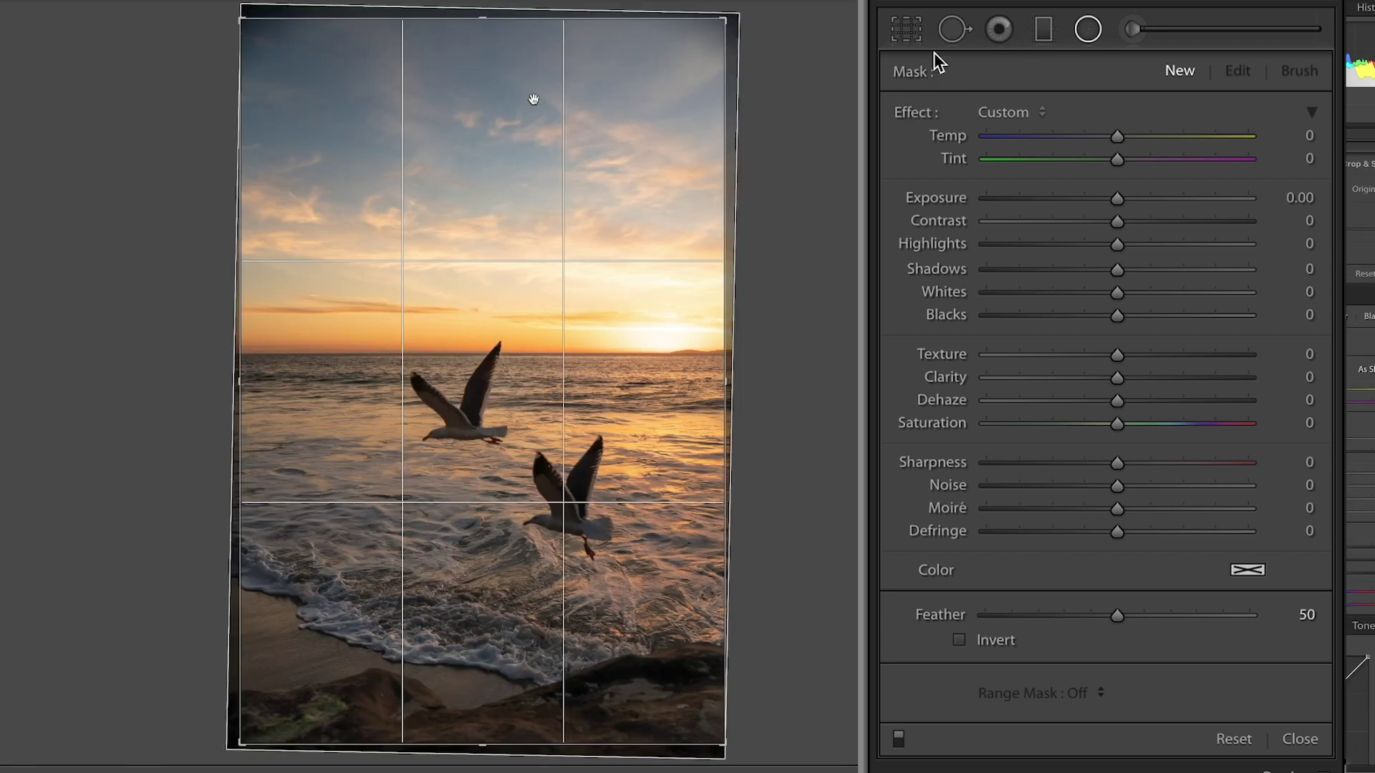
Crop the seagull photo slightly tighter at the Original aspect ratio, reposition the image within the frame, apply the crop, and compare before and after
left_click(908, 42)
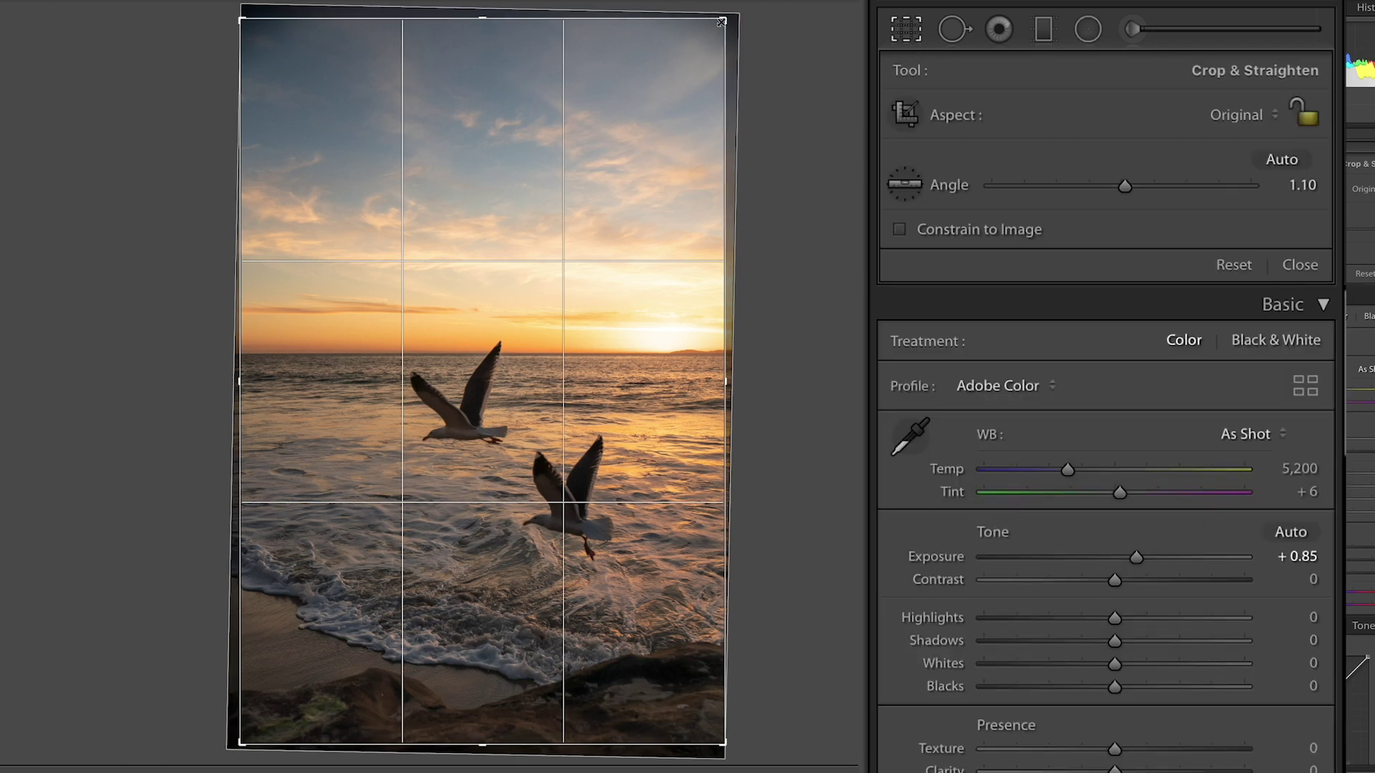
left_click_drag(722, 23, 700, 117)
key("ctrl+z")
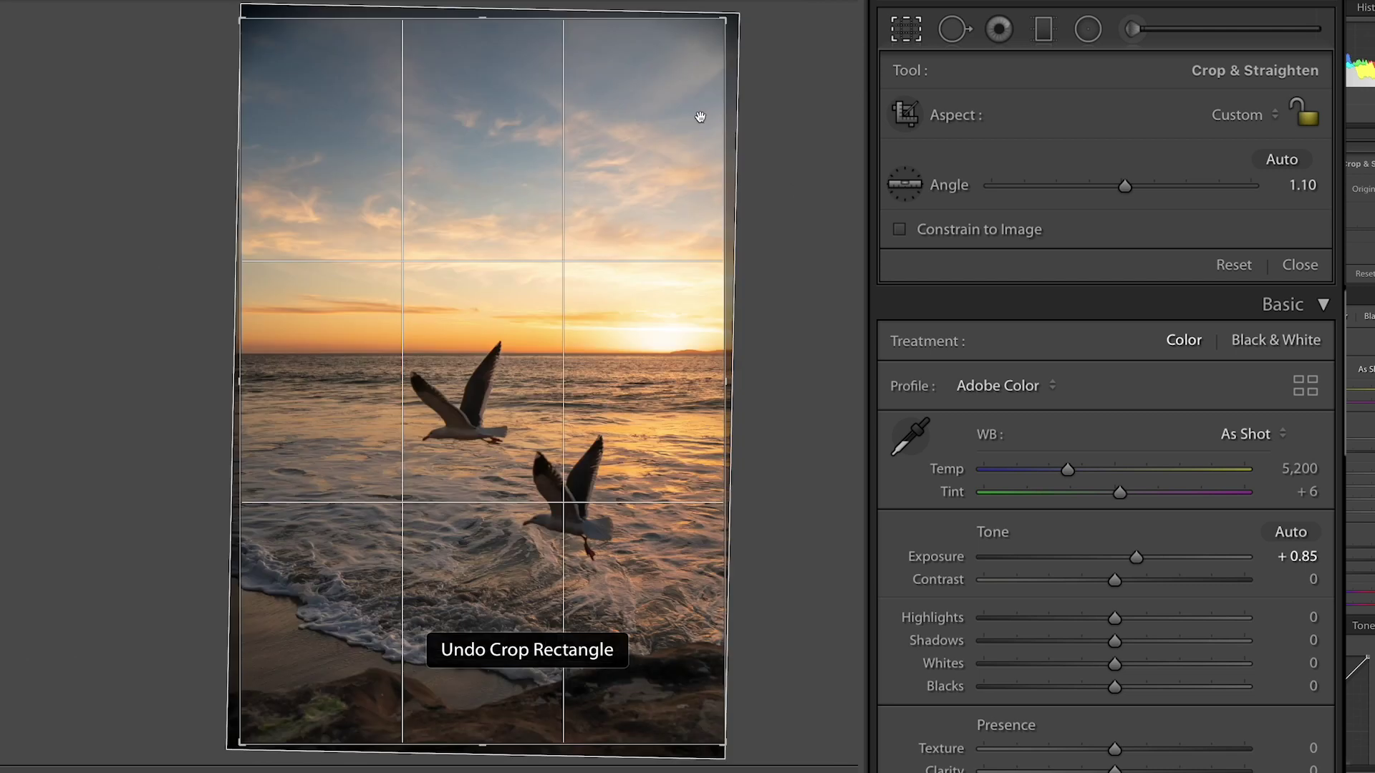
left_click_drag(724, 20, 707, 71)
left_click_drag(605, 141, 537, 154)
left_click_drag(279, 72, 239, 16)
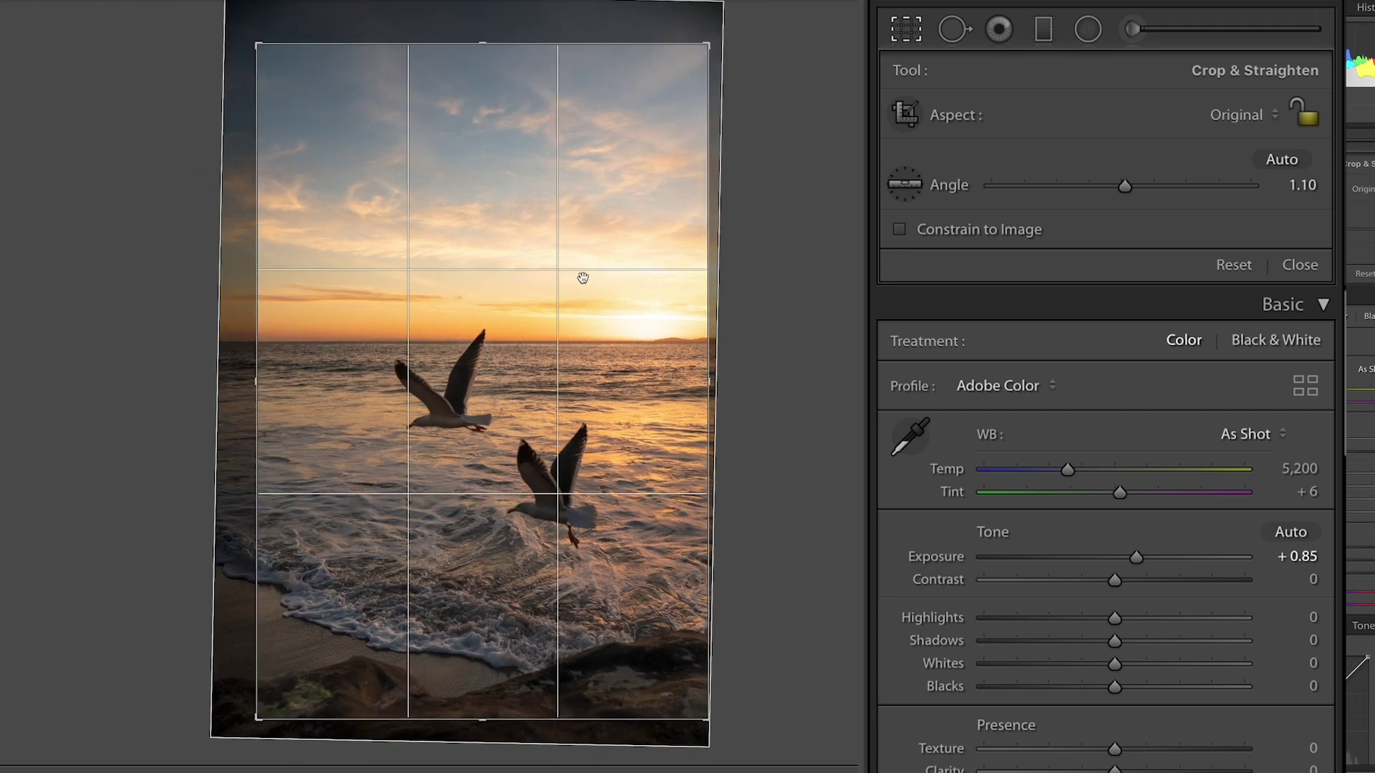
key("Return")
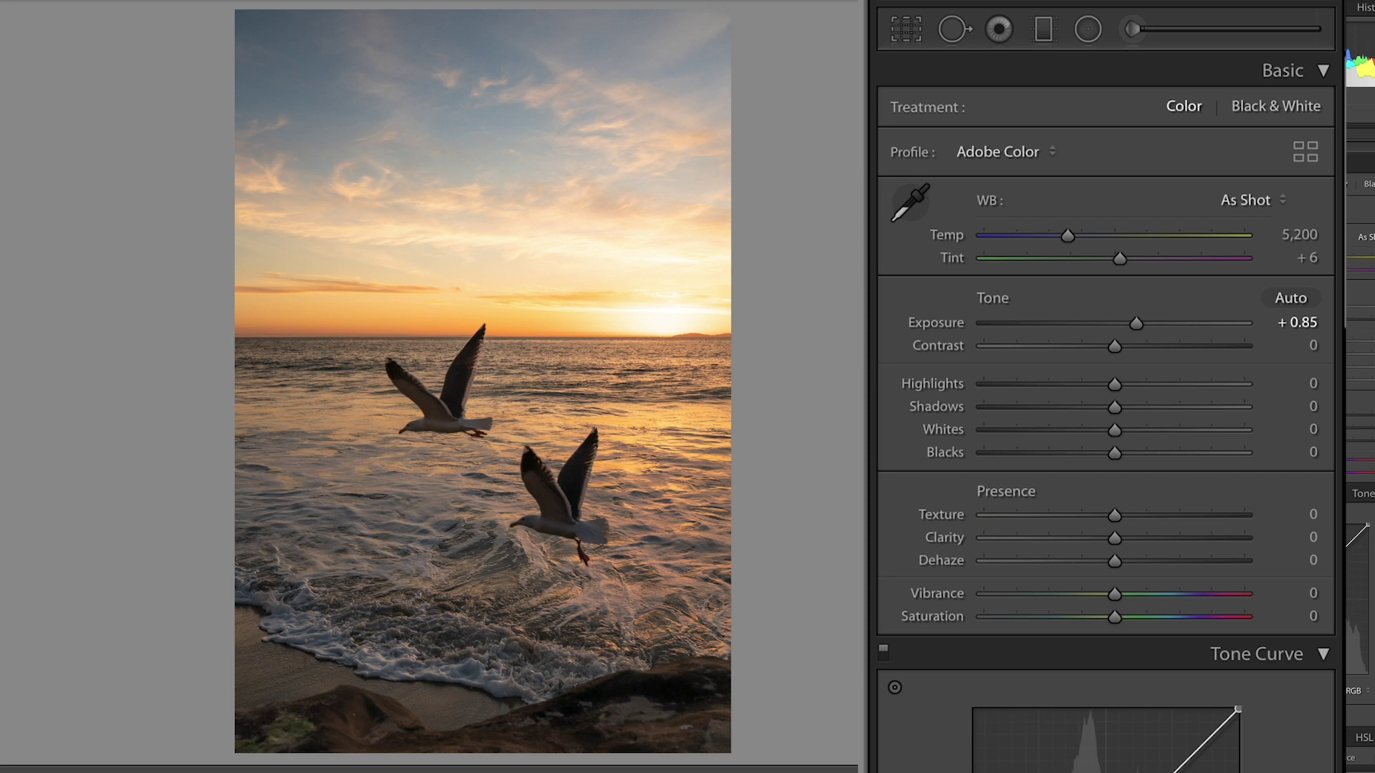
key("backslash")
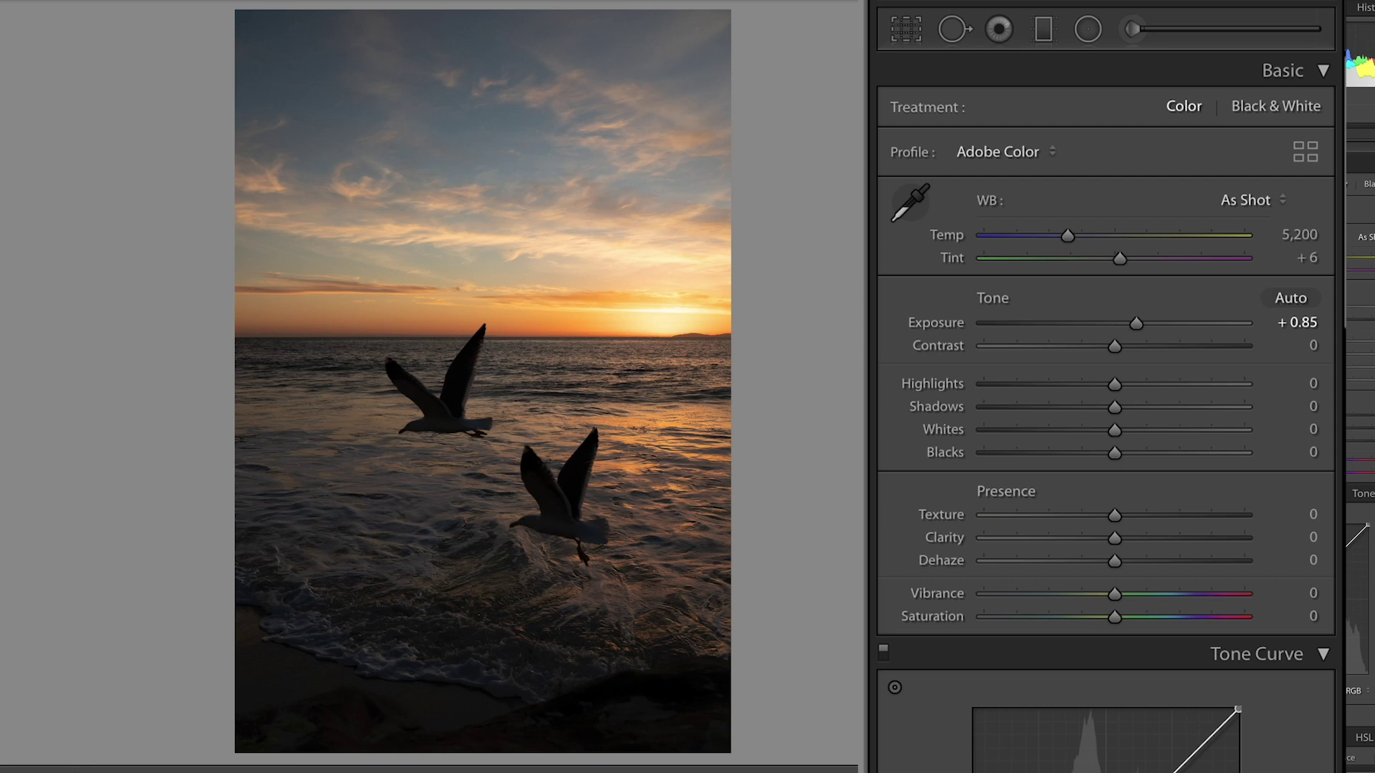
key("backslash")
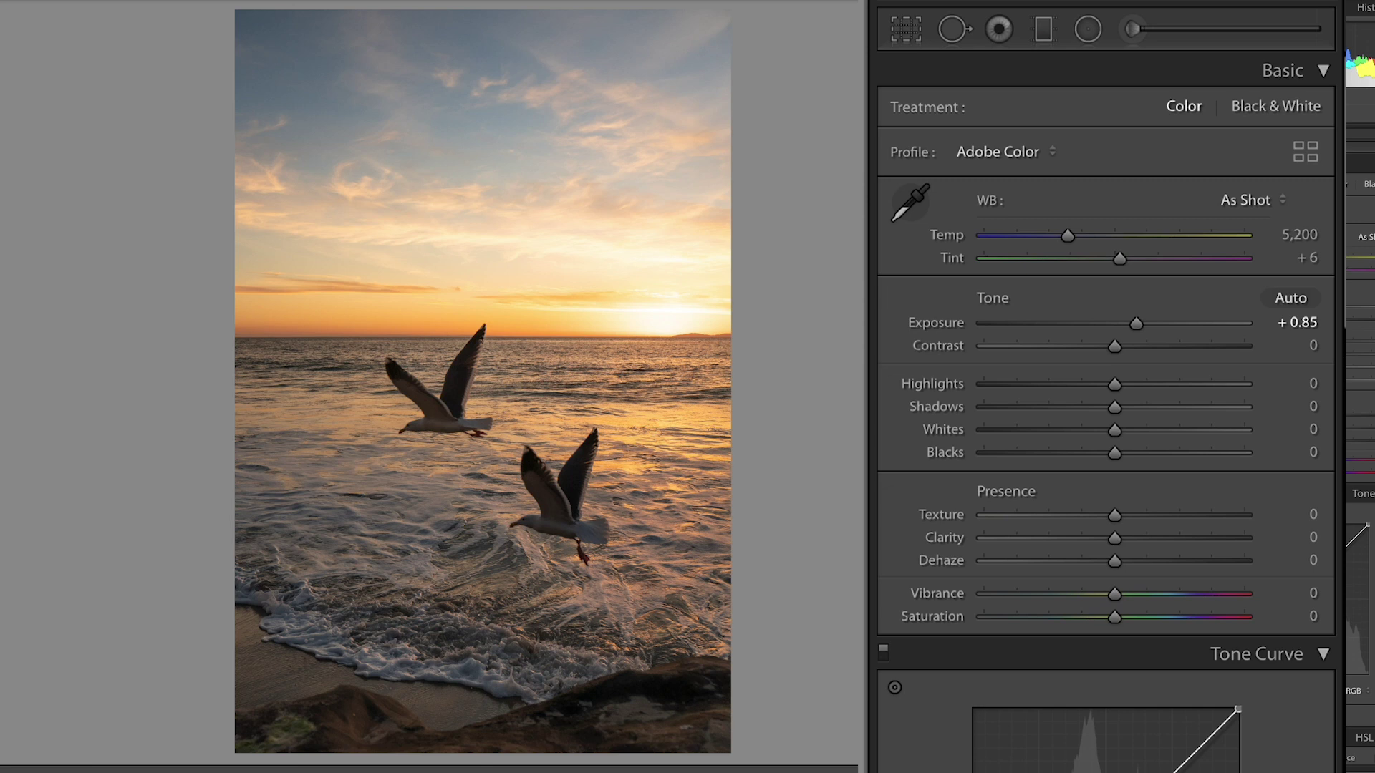
Shift the HSL Orange hue of the seagull photo to -20, comparing with the unedited version while adjusting
scroll(1107, 387, "down", 15)
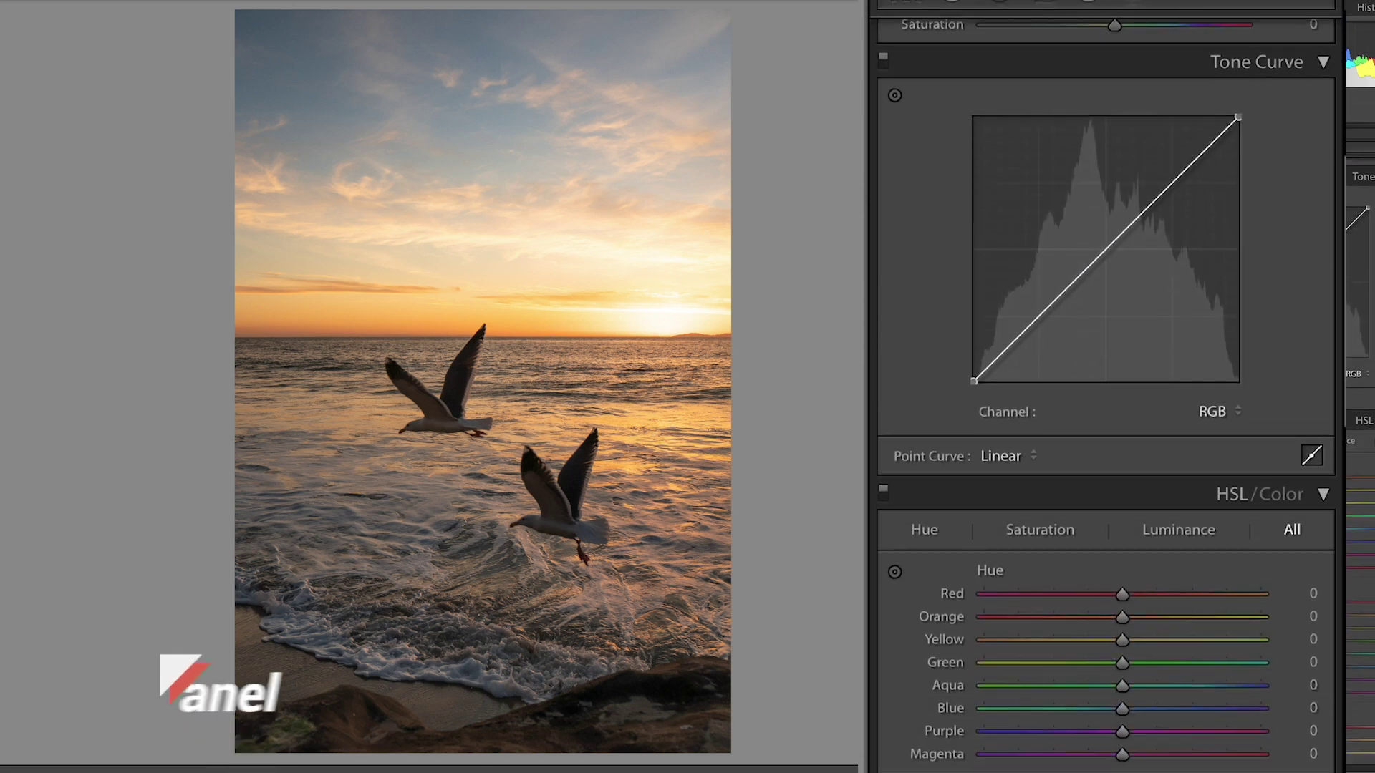
scroll(1106, 387, "down", 3)
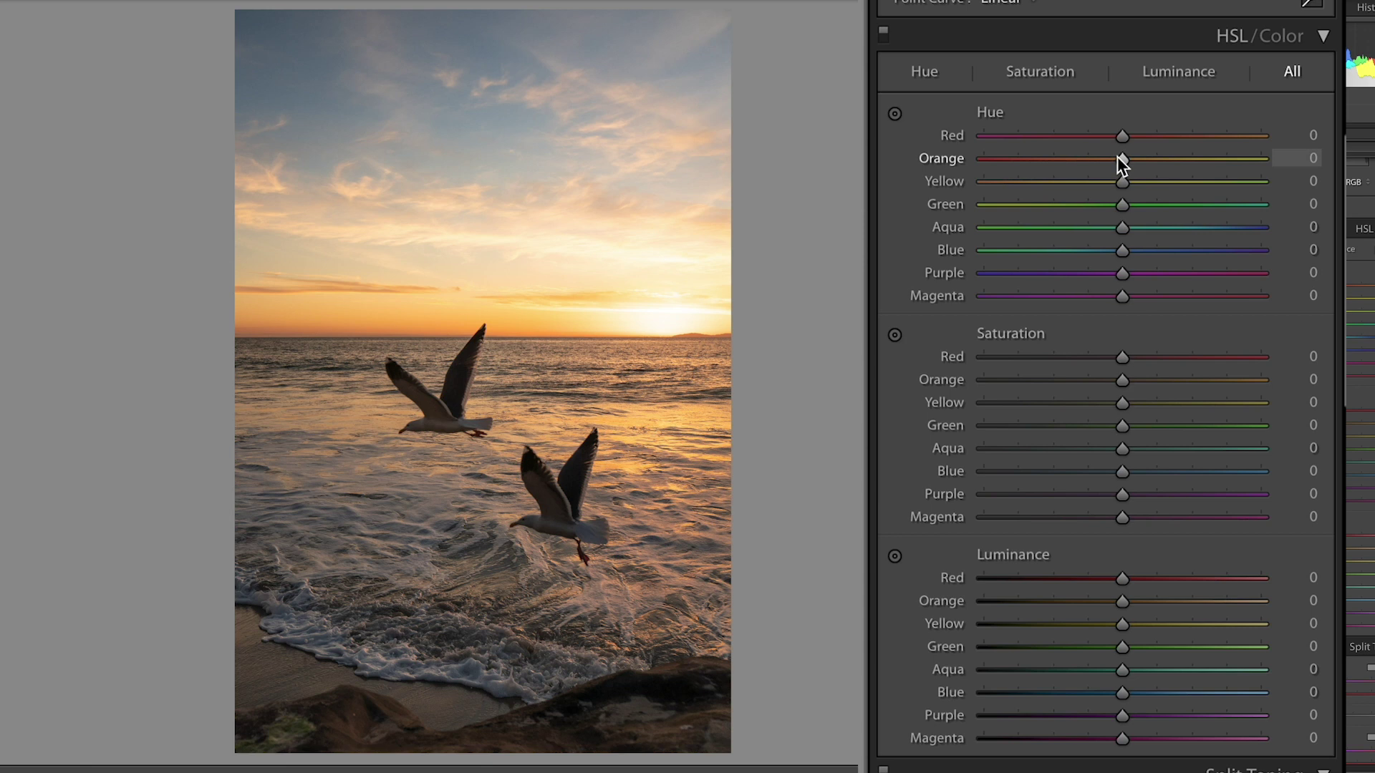
left_click_drag(1121, 160, 1074, 163)
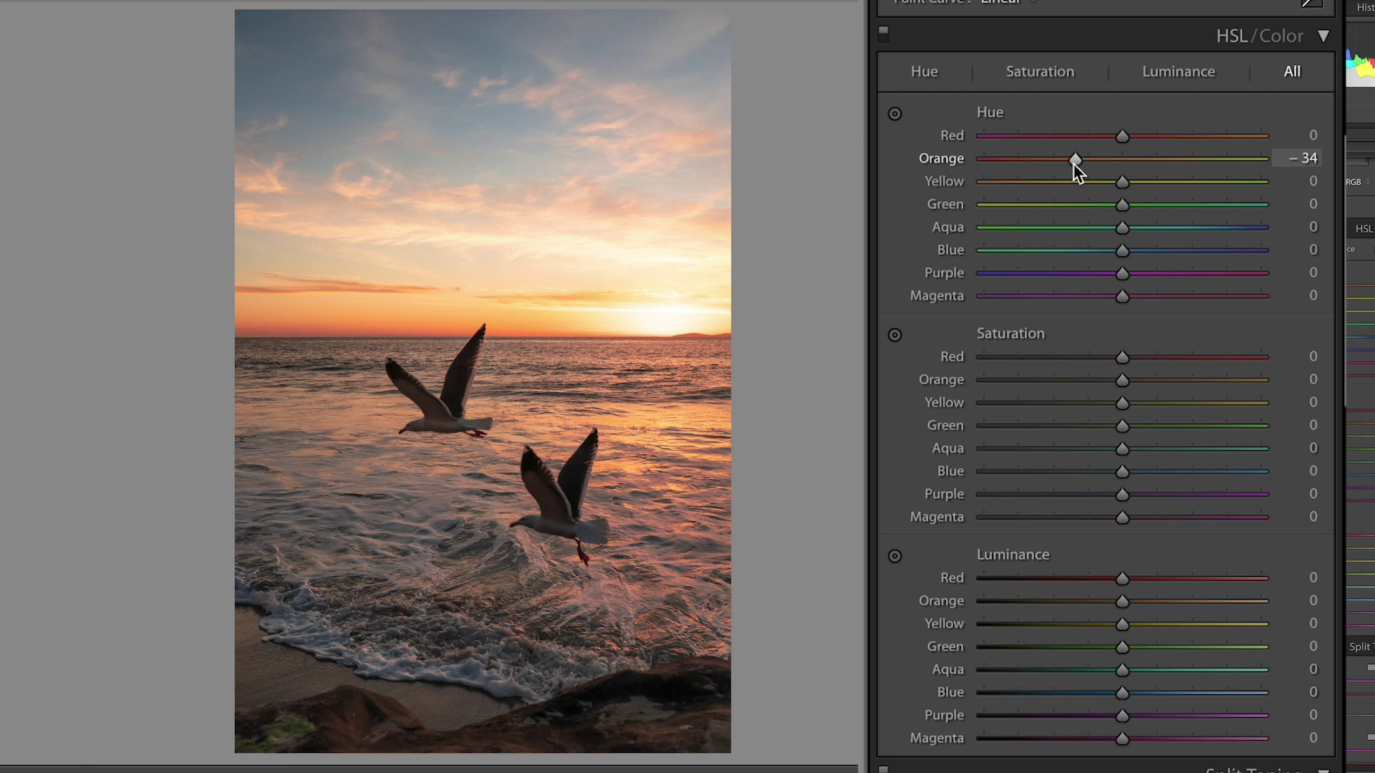
key("backslash")
key("backslash")
left_click_drag(1073, 163, 1093, 162)
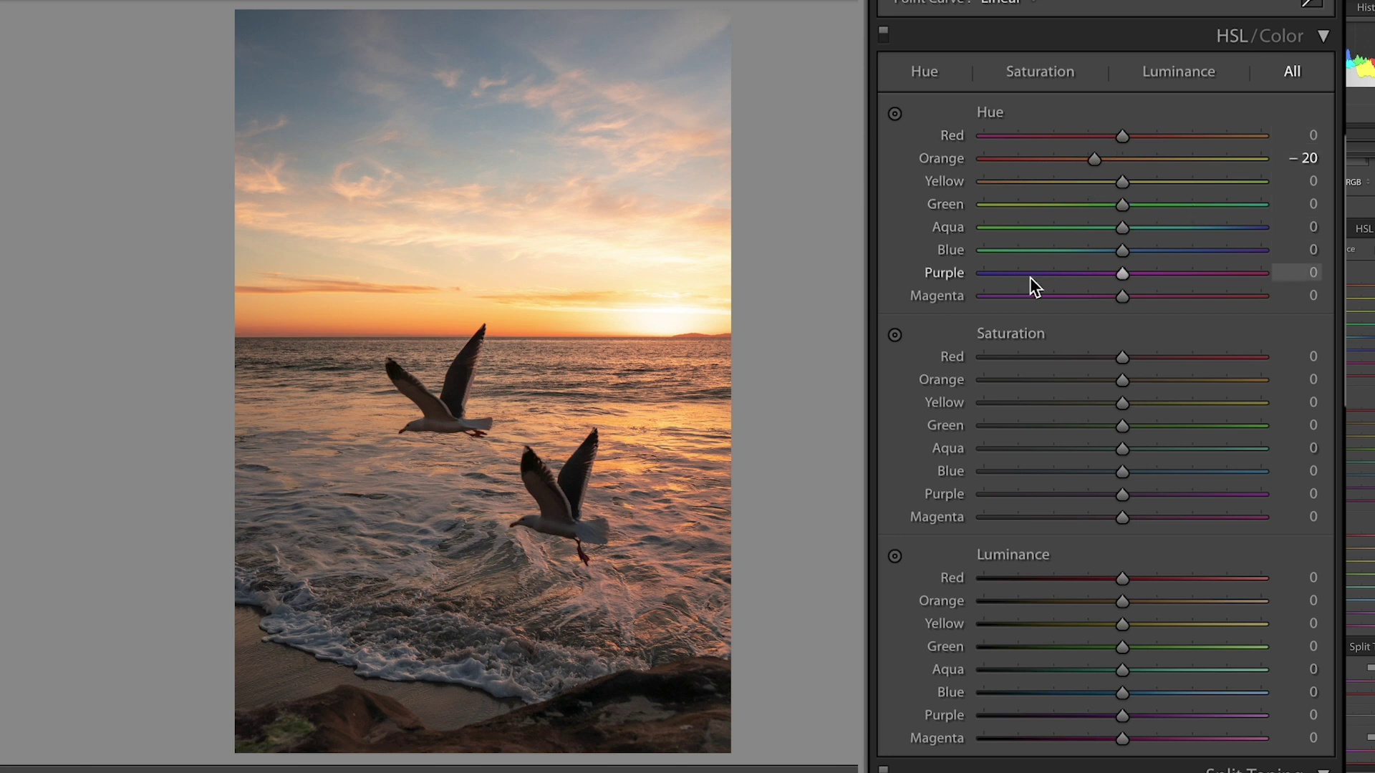
Set the HSL Blue hue to +31 and compare the seagull photo with its unedited version
left_click_drag(1129, 254, 1176, 255)
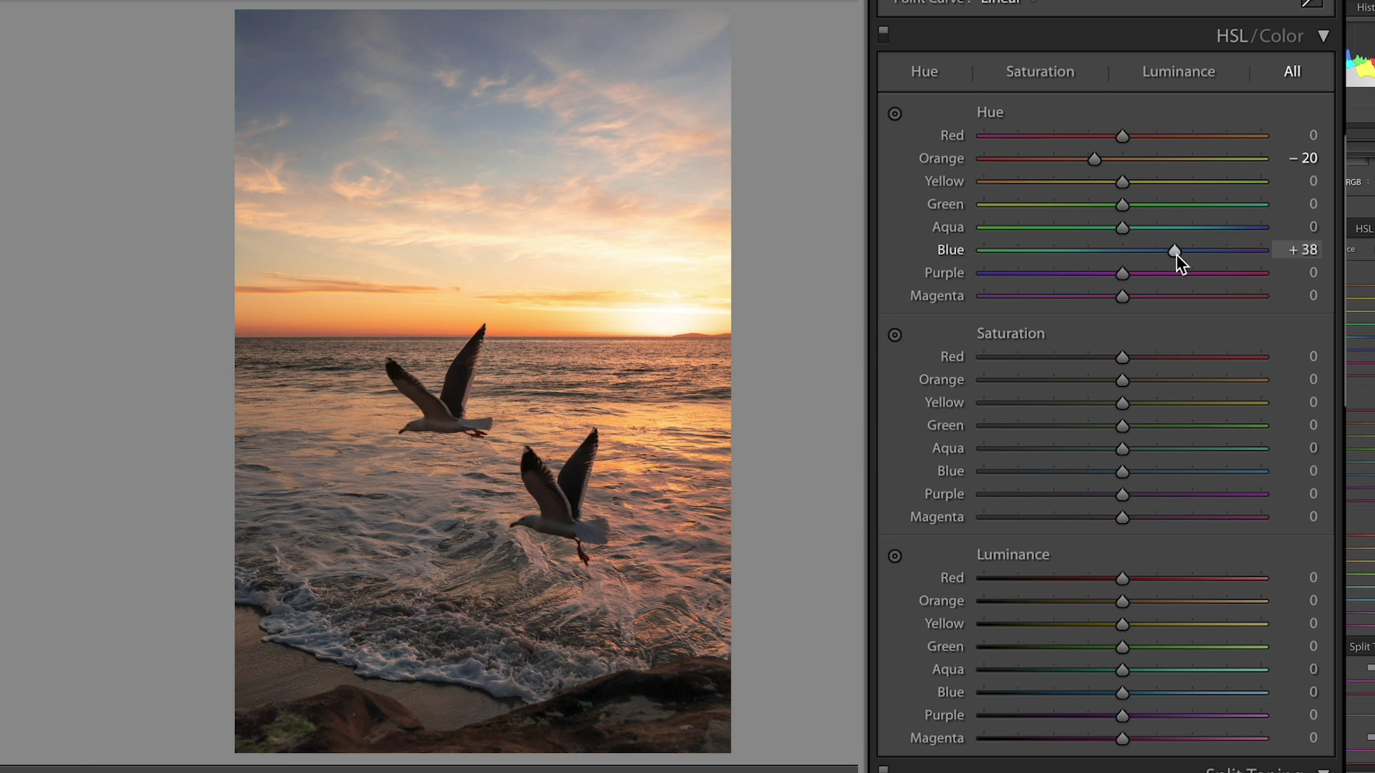
key("backslash")
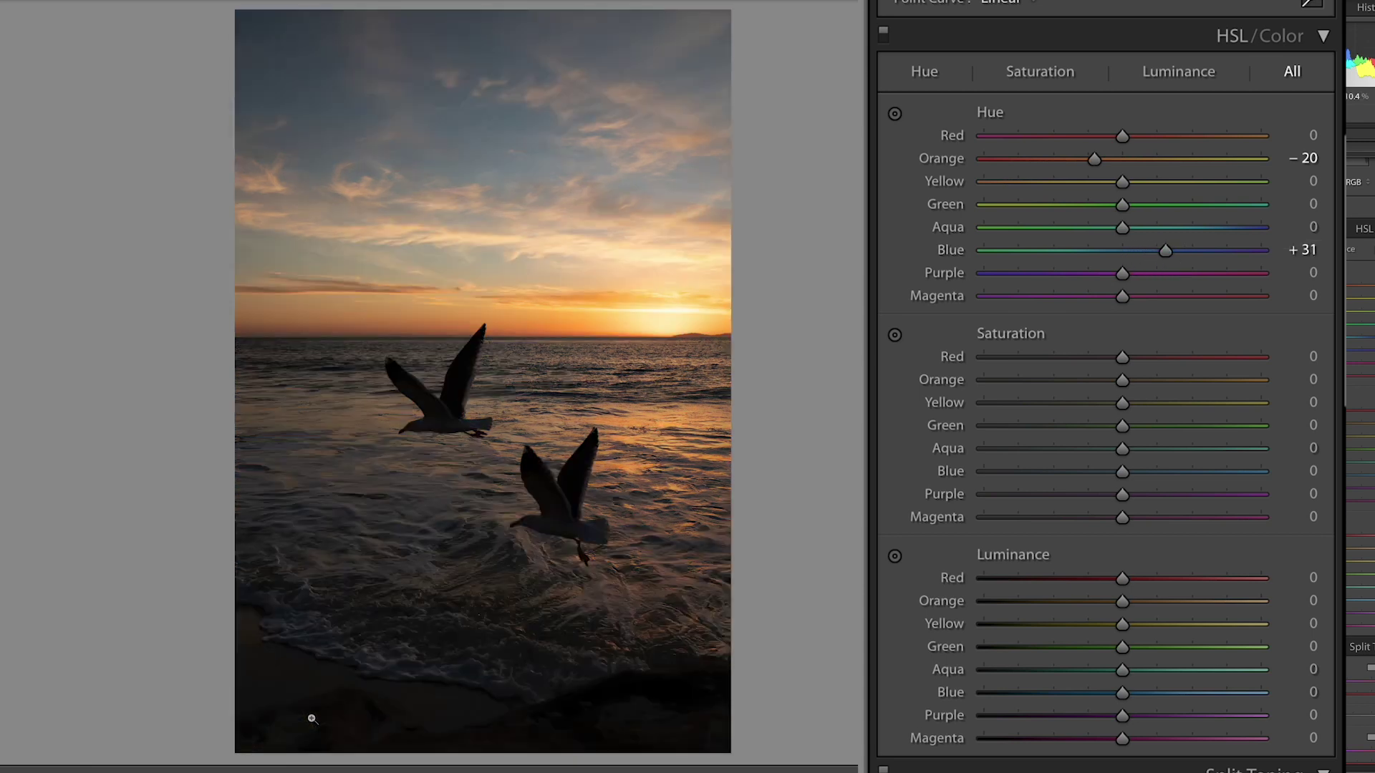
key("backslash")
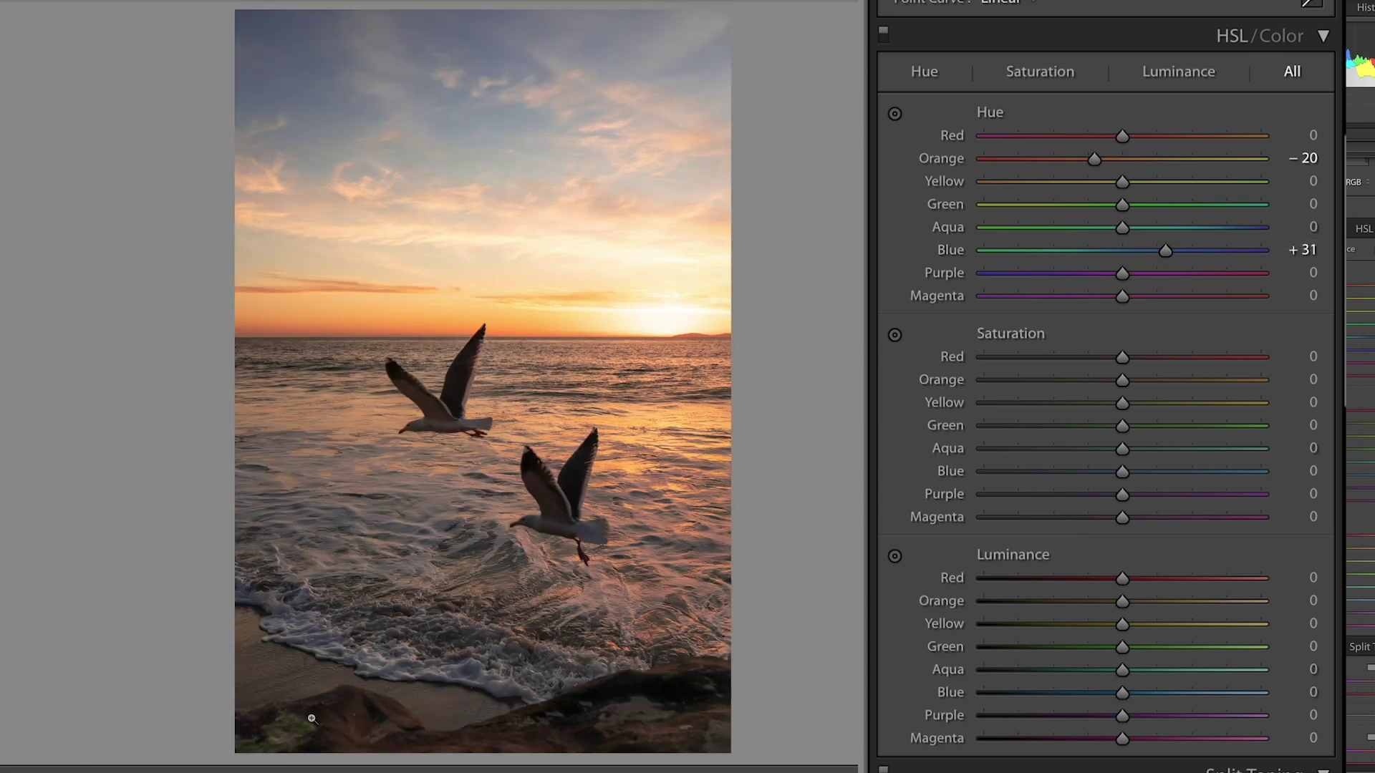